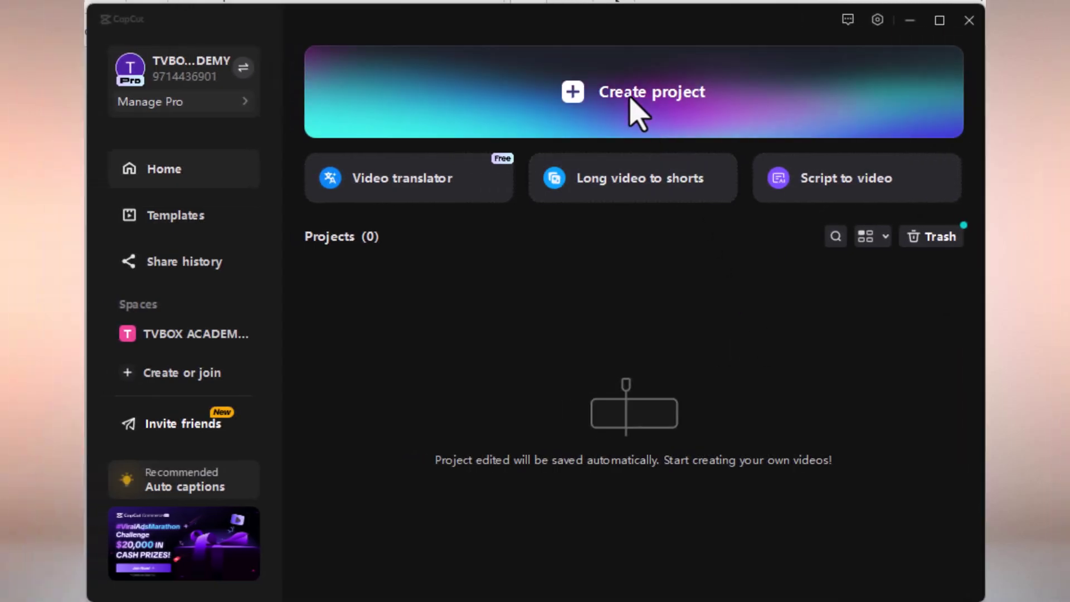
- Start a new project and add the world map image to the timeline
click(631, 100)
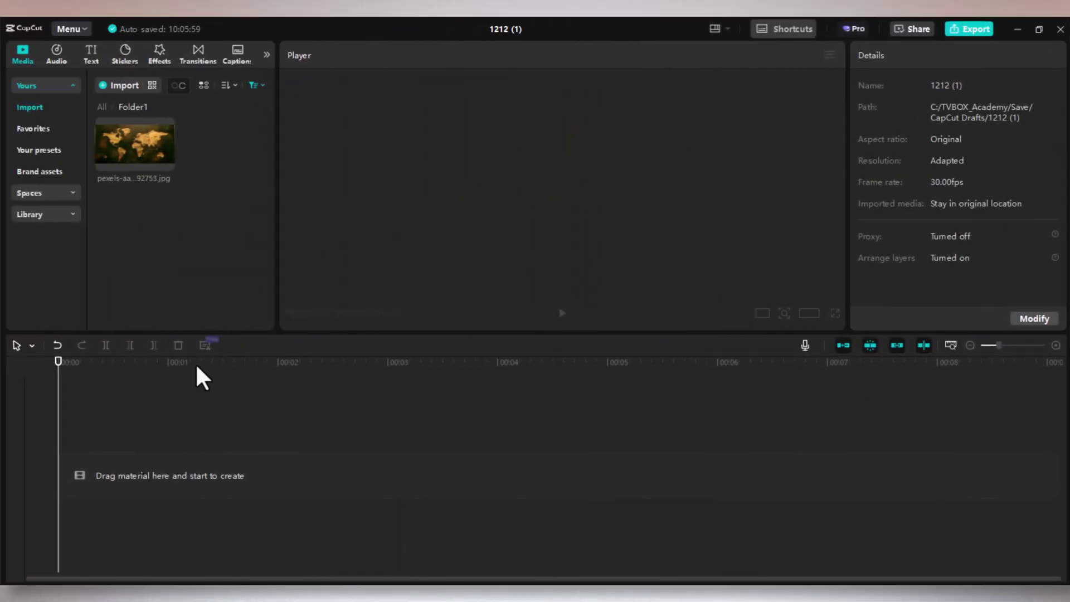
mouse_move(135, 157)
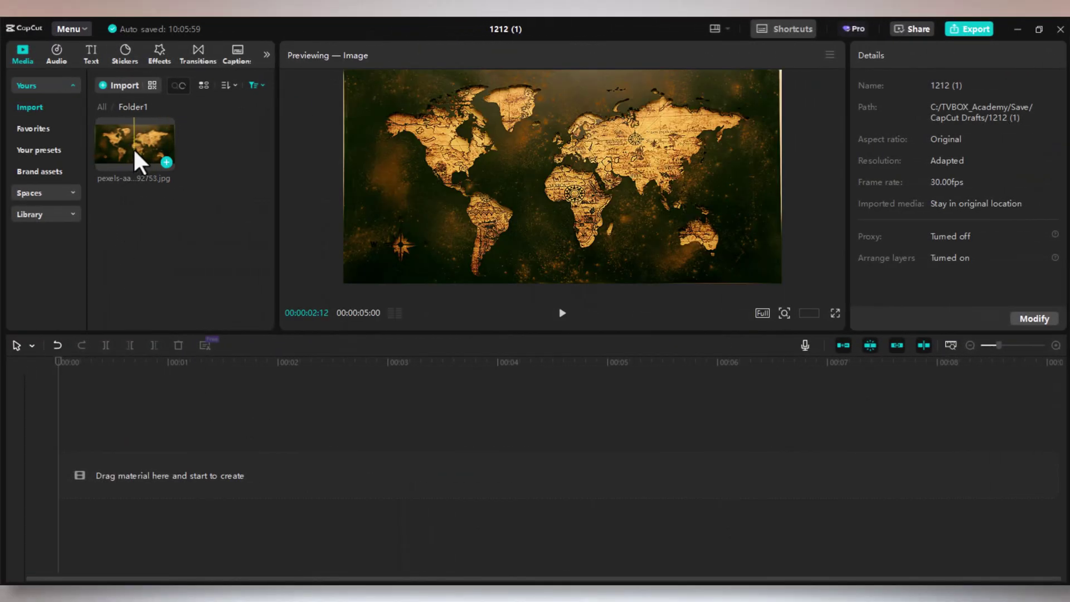
click(166, 162)
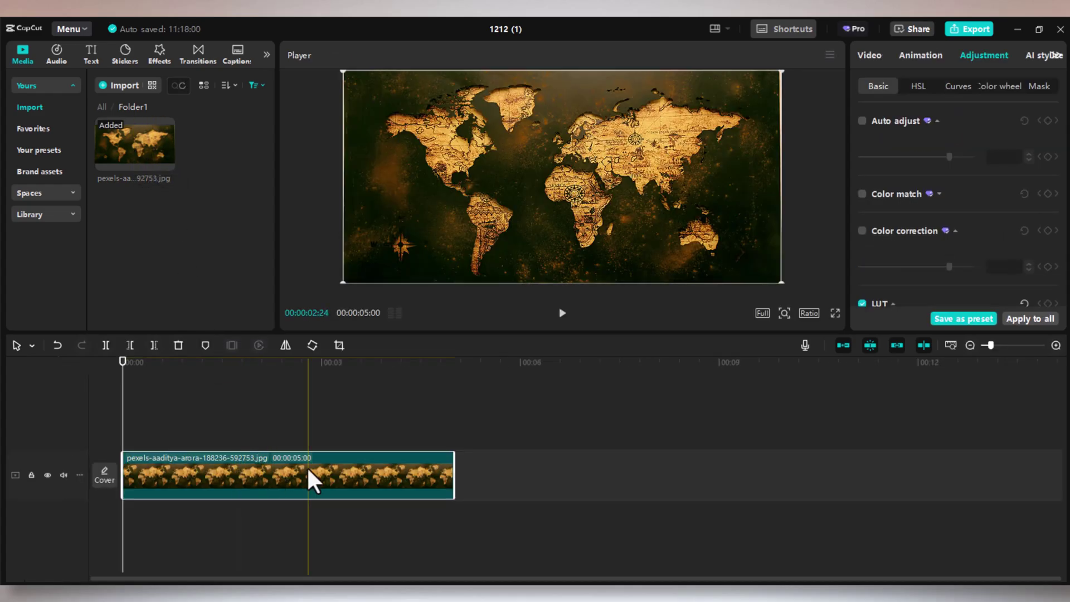
- Add a Default text clip of dashes over the map and move it slightly higher
click(88, 49)
mouse_move(146, 138)
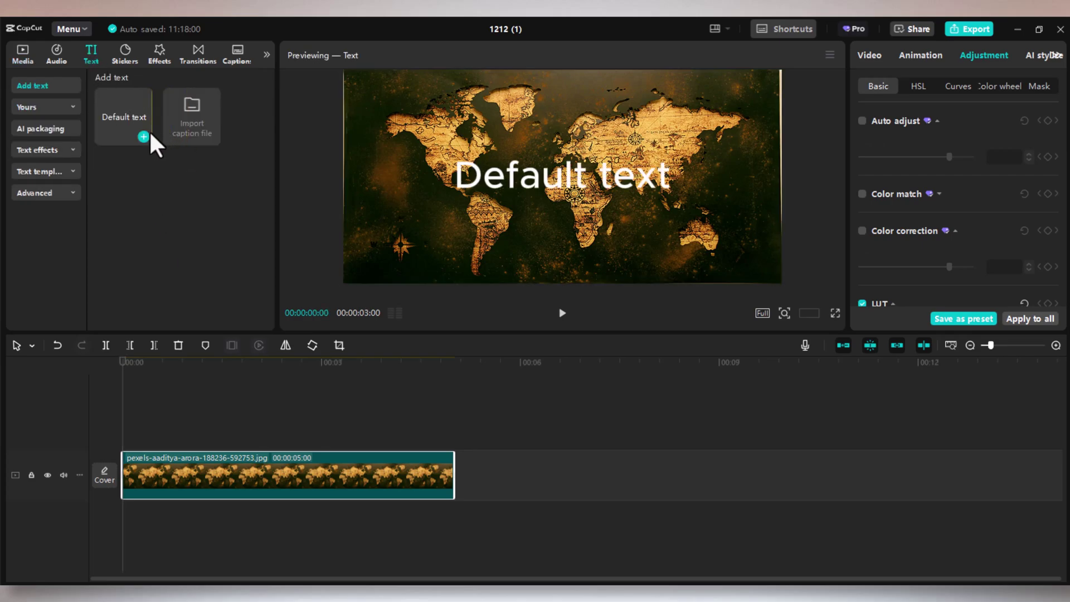
click(148, 134)
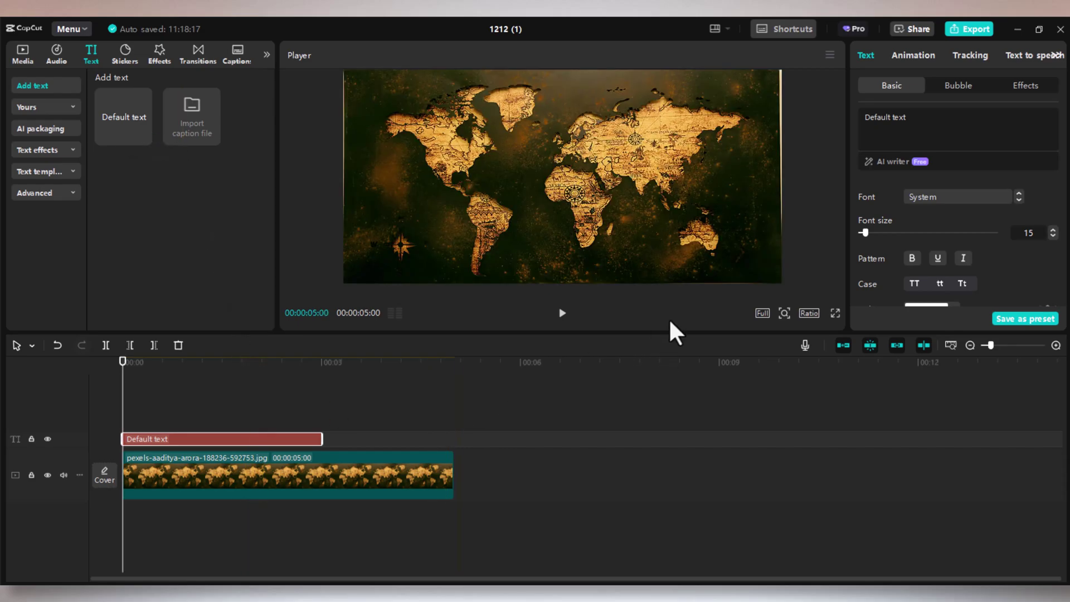
drag(914, 117, 835, 120)
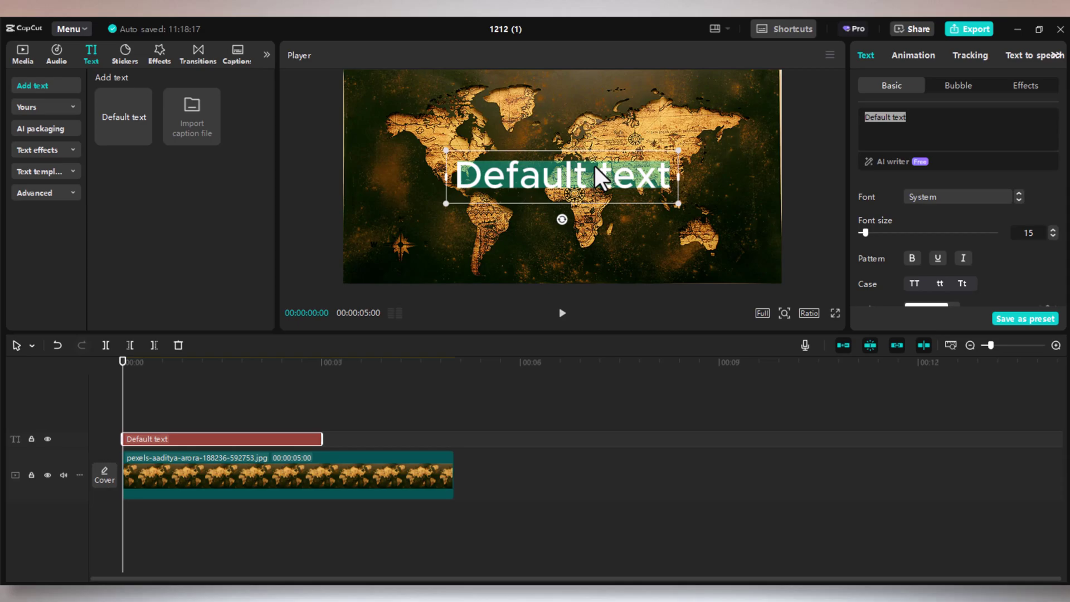
text(-----)
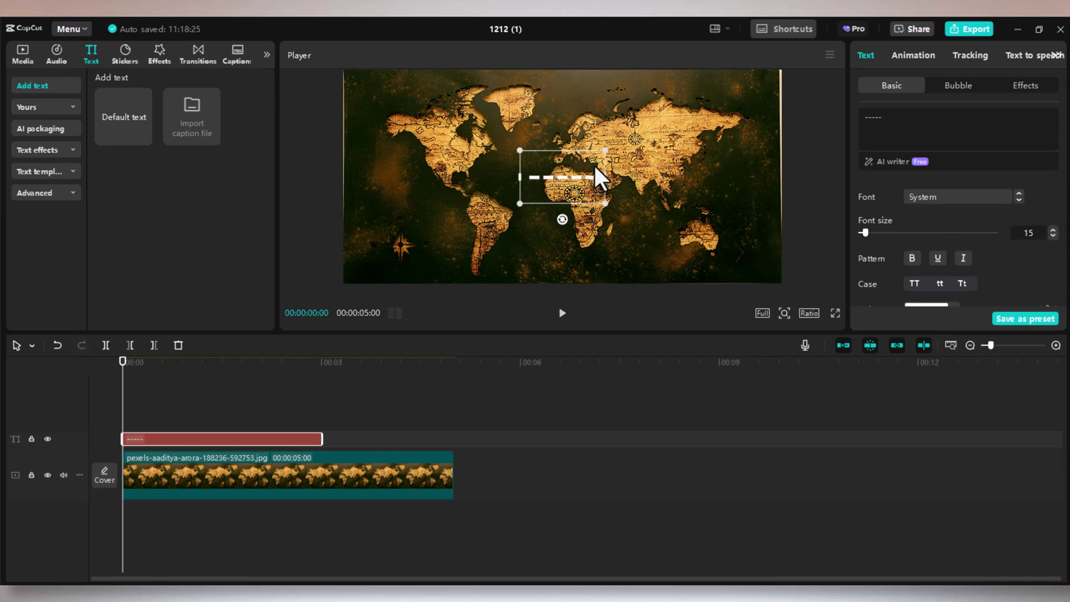
text(---------)
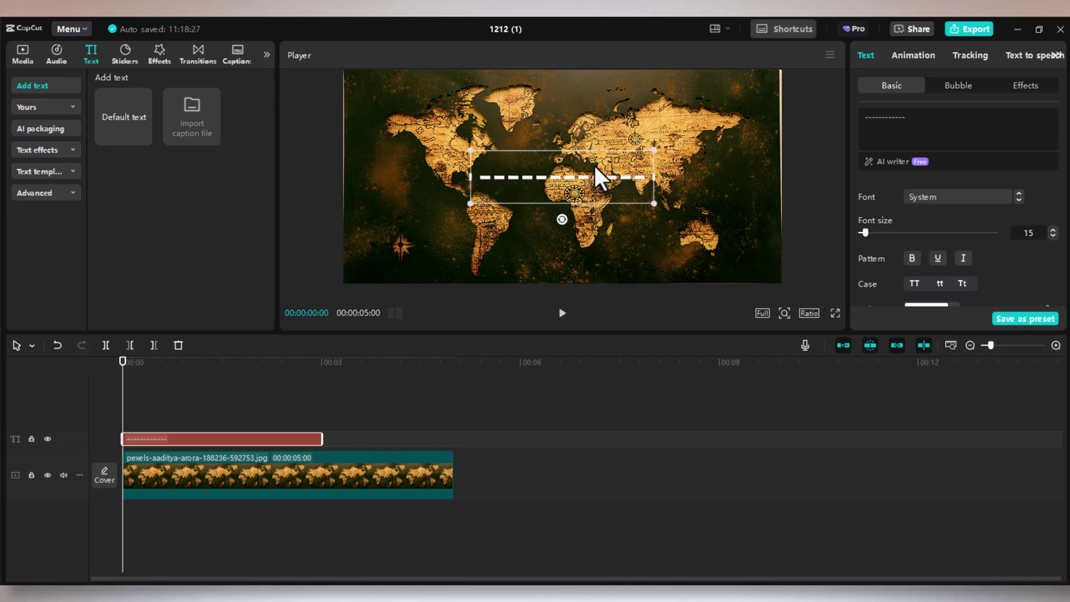
text(-------)
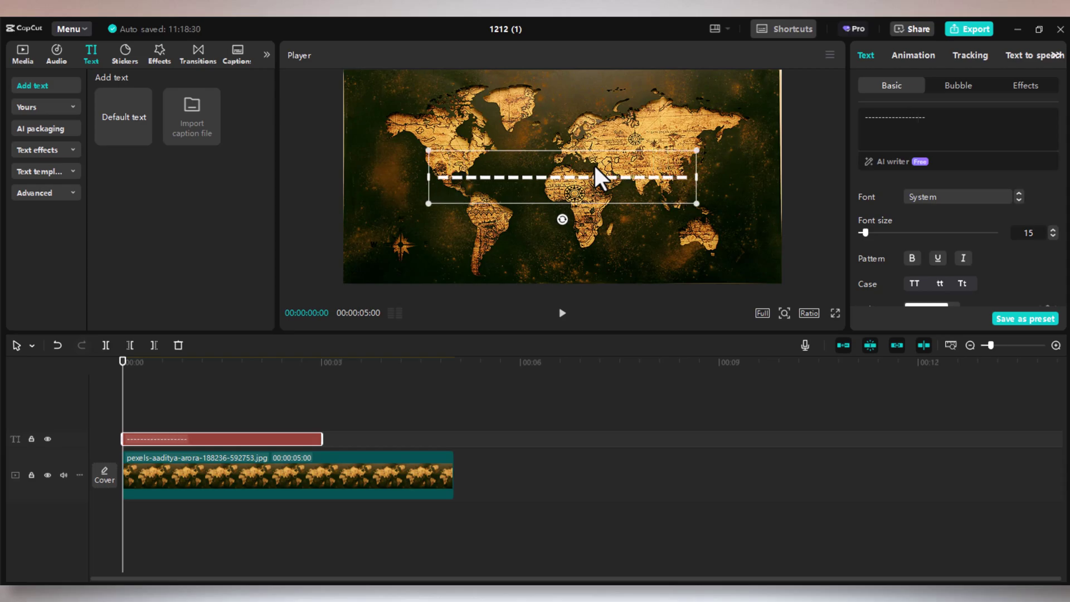
text(--)
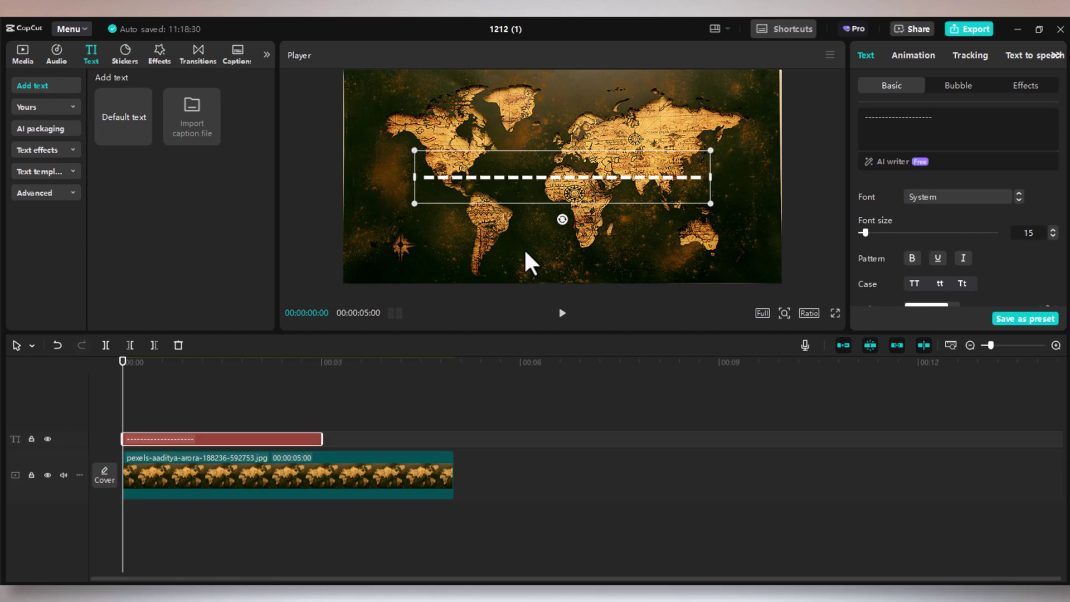
key(ctrl+z)
drag(526, 178, 531, 166)
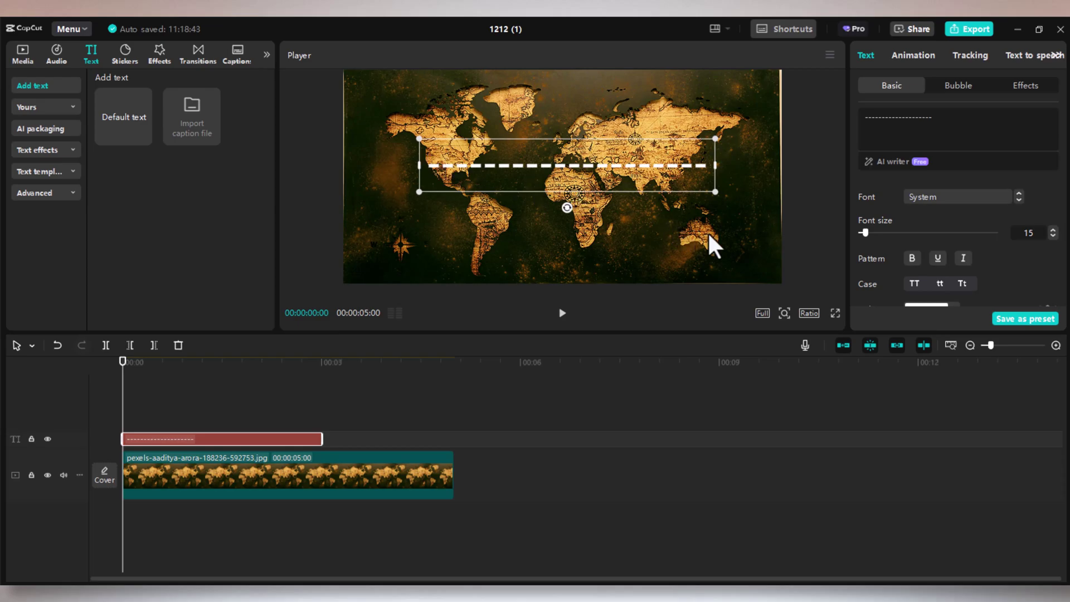
- Enable Curve on the dashed text to bend it into a 72° arc
scroll(938, 259, down, 6)
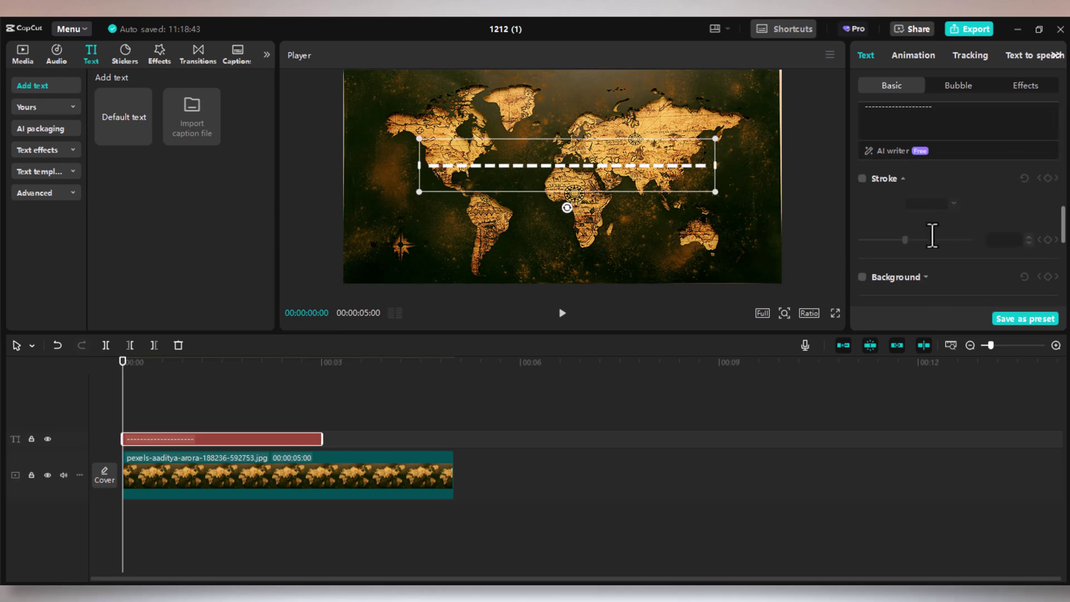
scroll(935, 245, down, 2)
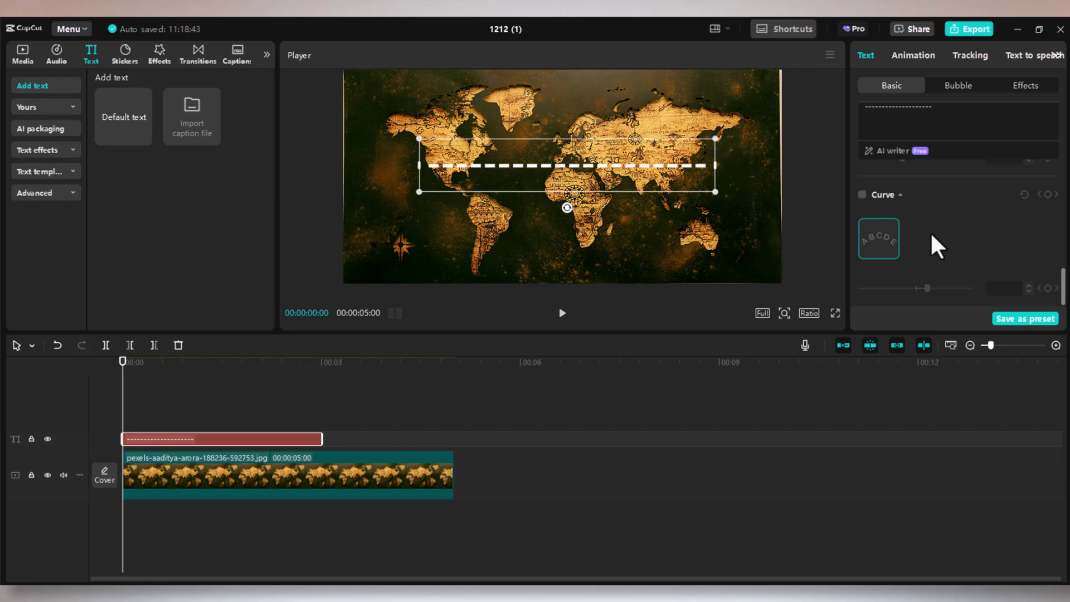
click(862, 194)
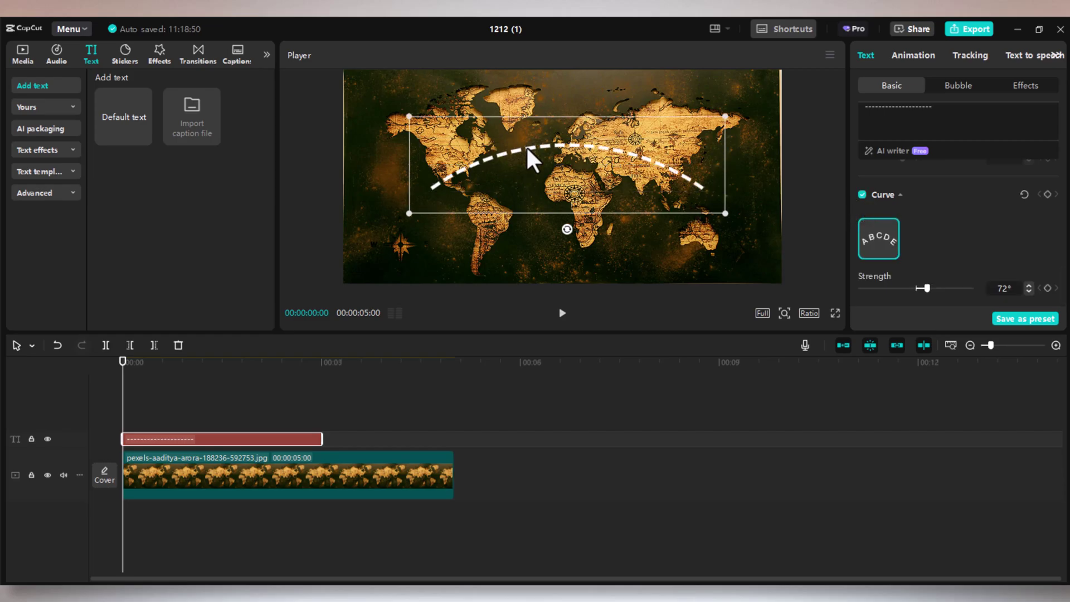
- Reposition, rotate to about 17° and slightly shrink the arc so it sweeps toward Australia
drag(526, 145, 540, 119)
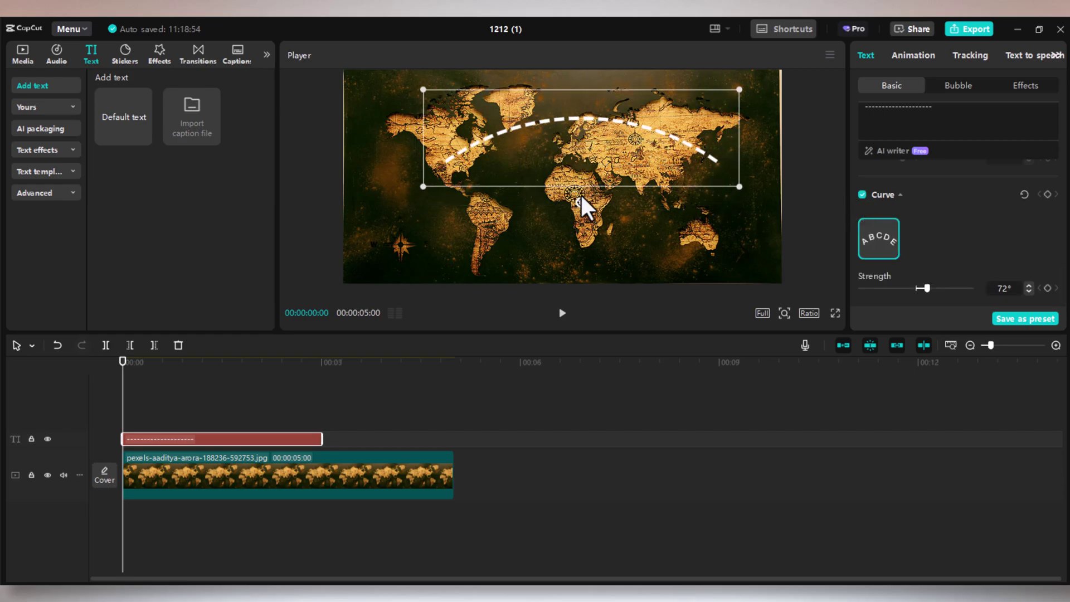
drag(579, 202, 562, 207)
drag(614, 152, 608, 182)
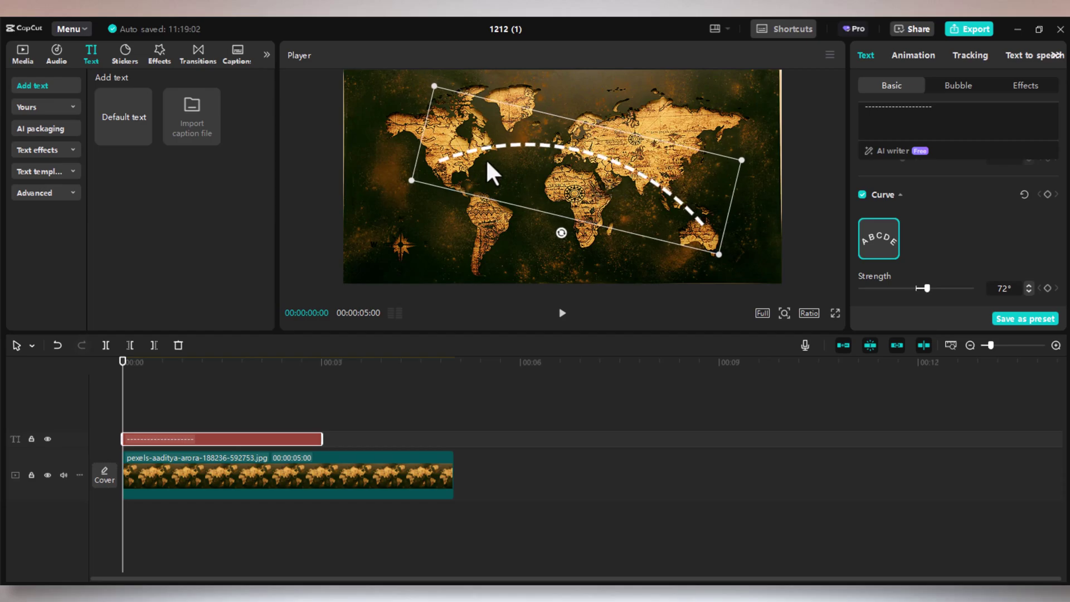
drag(562, 232, 557, 227)
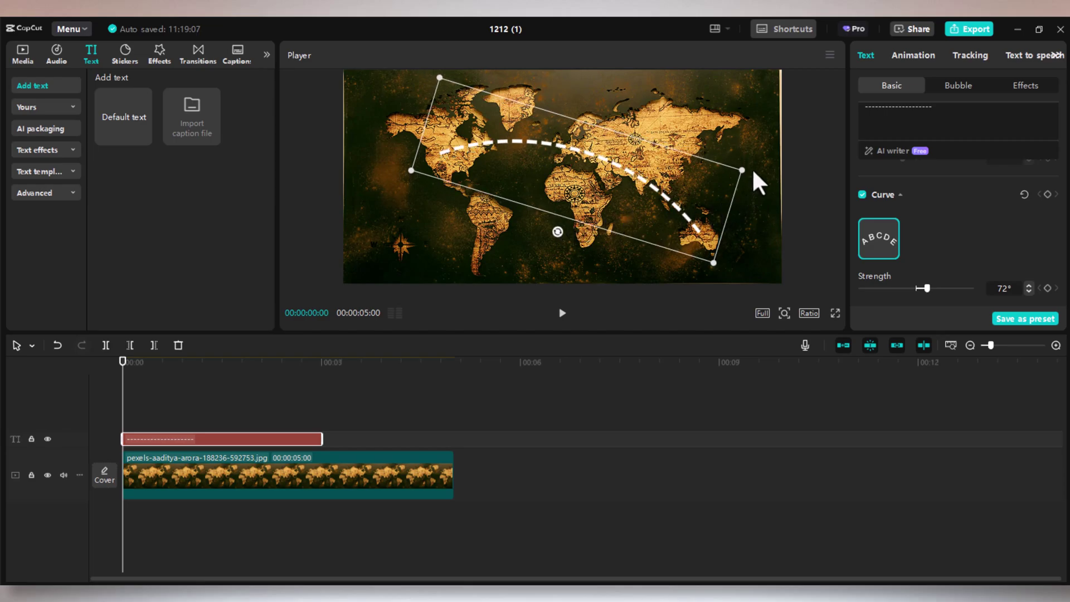
drag(411, 171, 419, 170)
drag(506, 159, 514, 172)
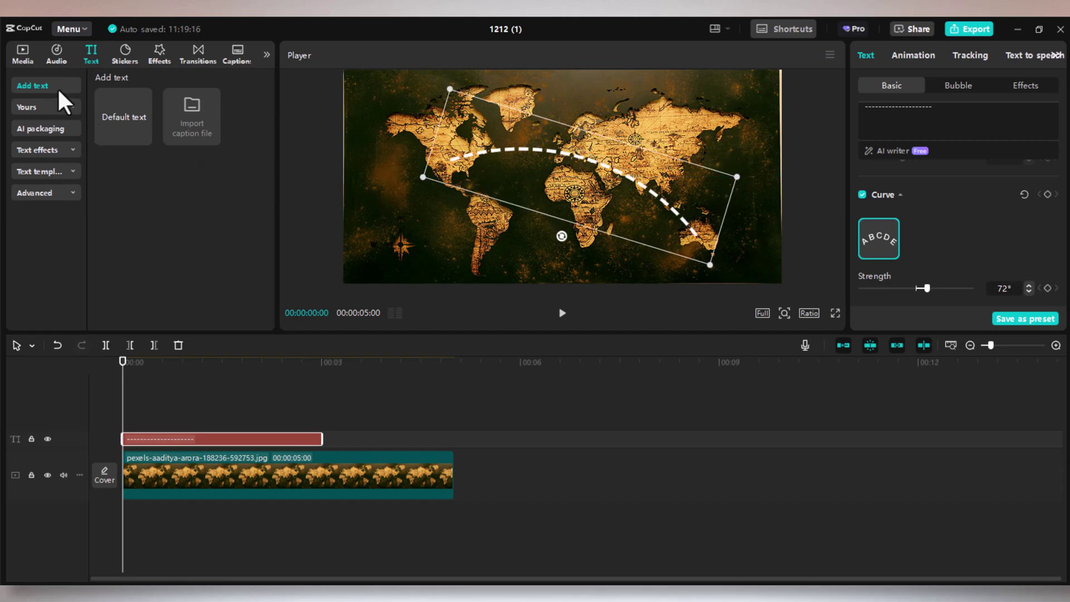
- Search stickers for 'location', add the location-pin sticker and shrink it
click(124, 51)
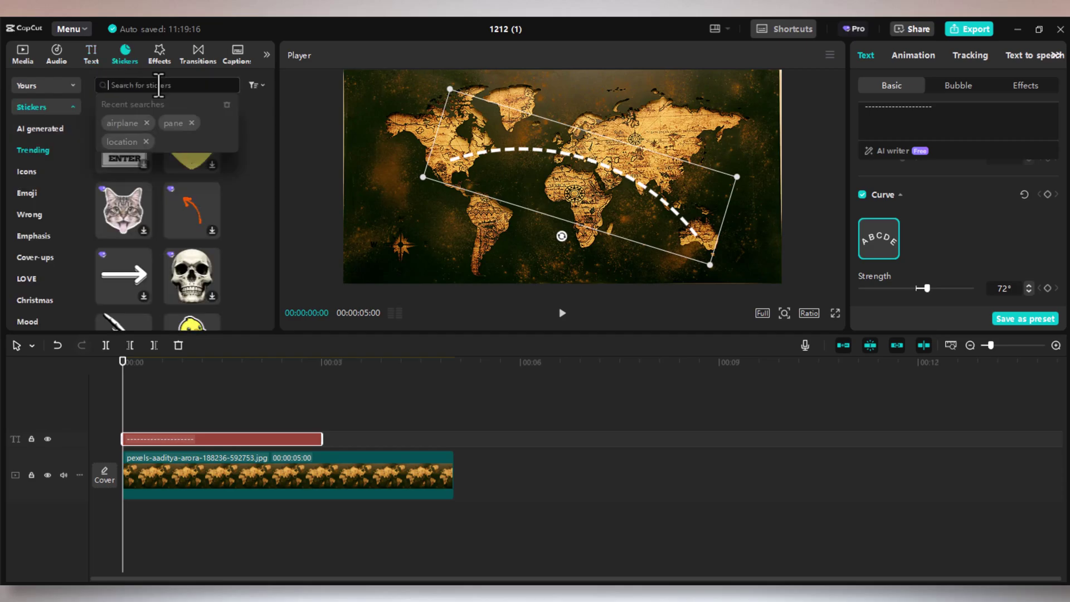
text(location)
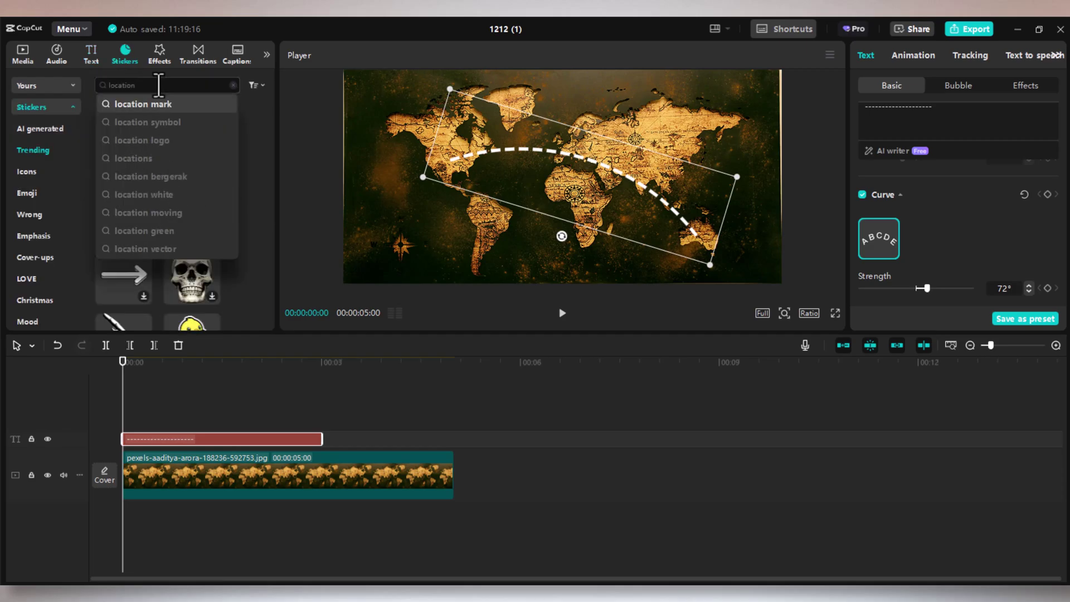
key(Return)
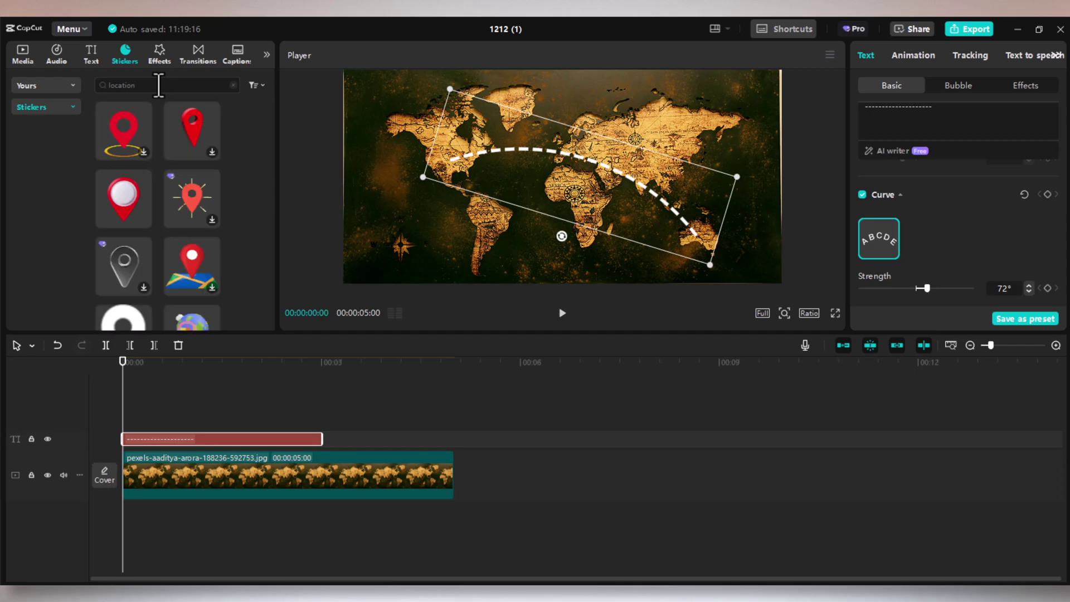
click(139, 212)
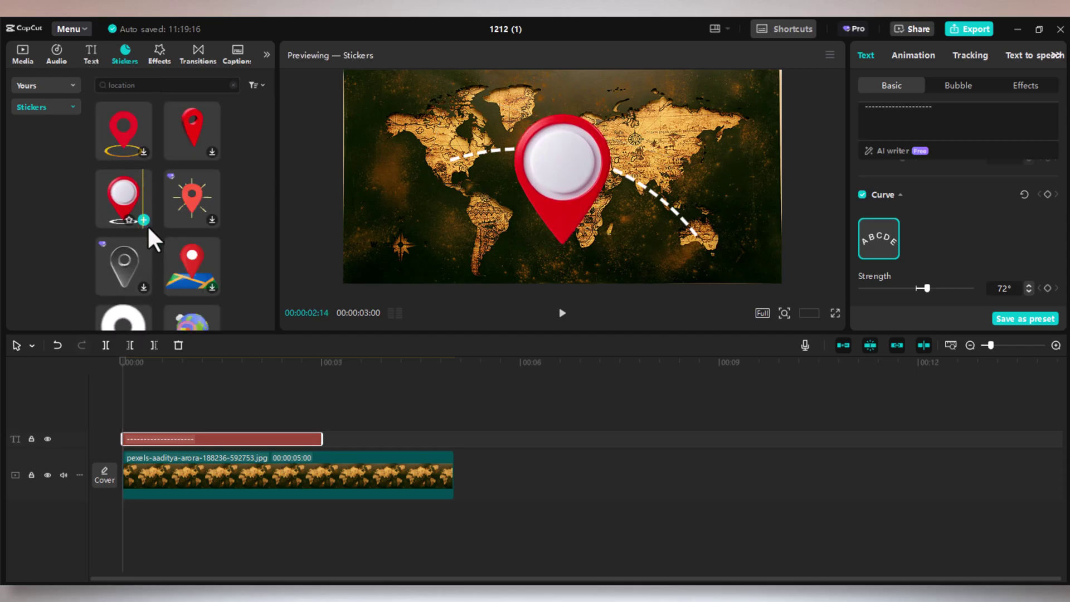
click(144, 219)
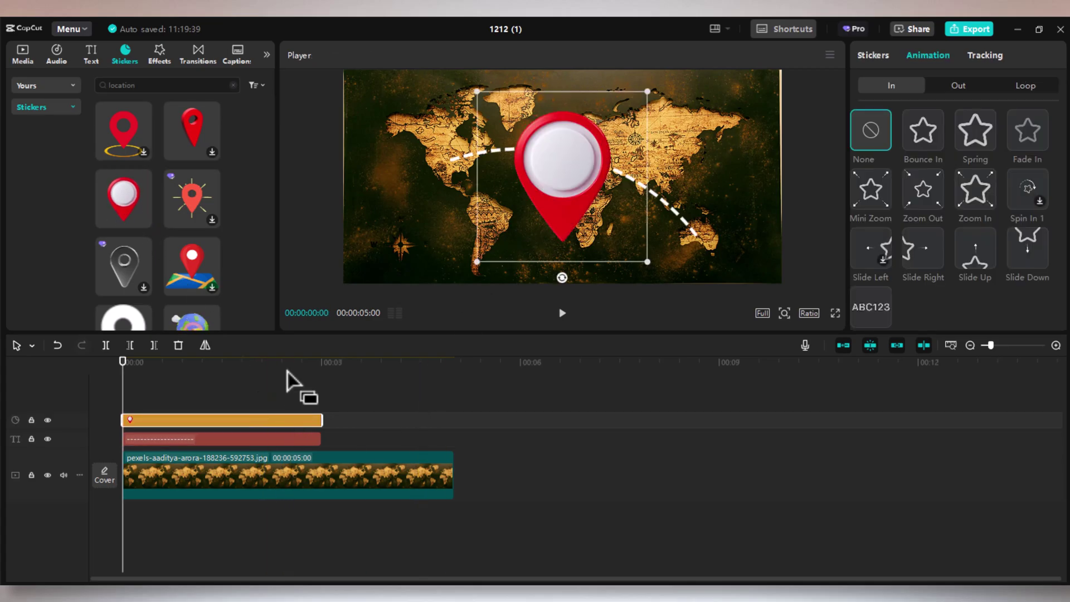
drag(477, 261, 453, 157)
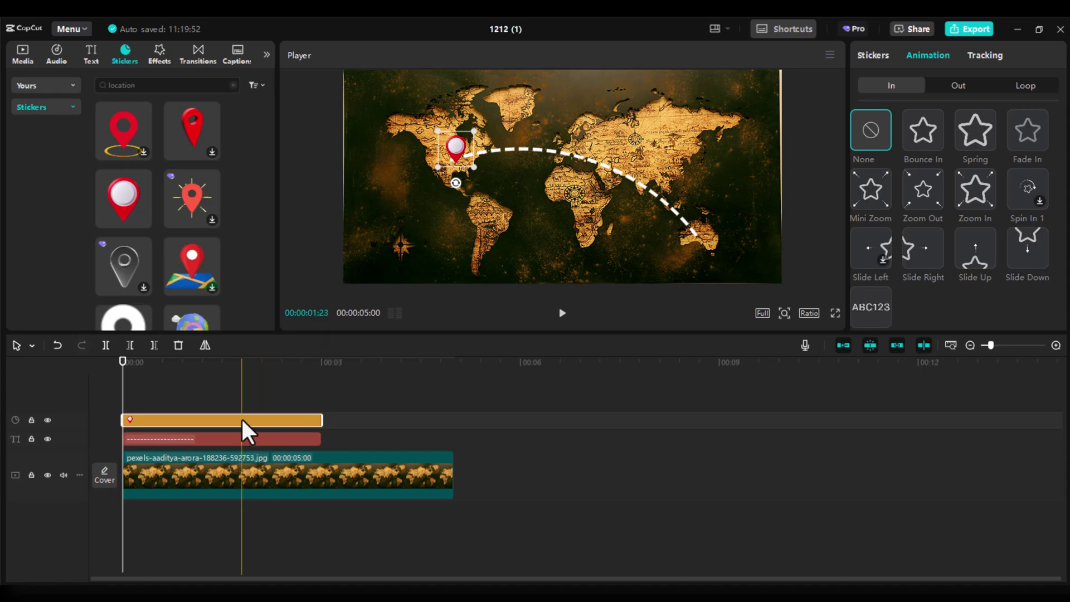
- Duplicate the pin onto Australia and nudge the original onto the path's North America start
mouse_move(242, 416)
mouse_down()
mouse_move(252, 405)
mouse_move(244, 396)
mouse_up()
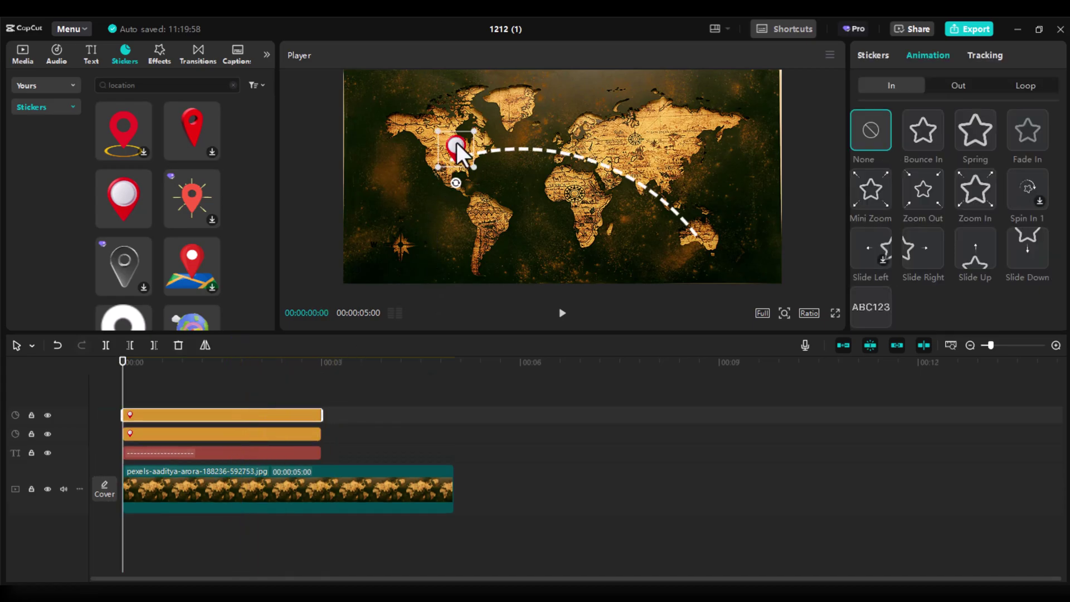
drag(456, 142, 697, 223)
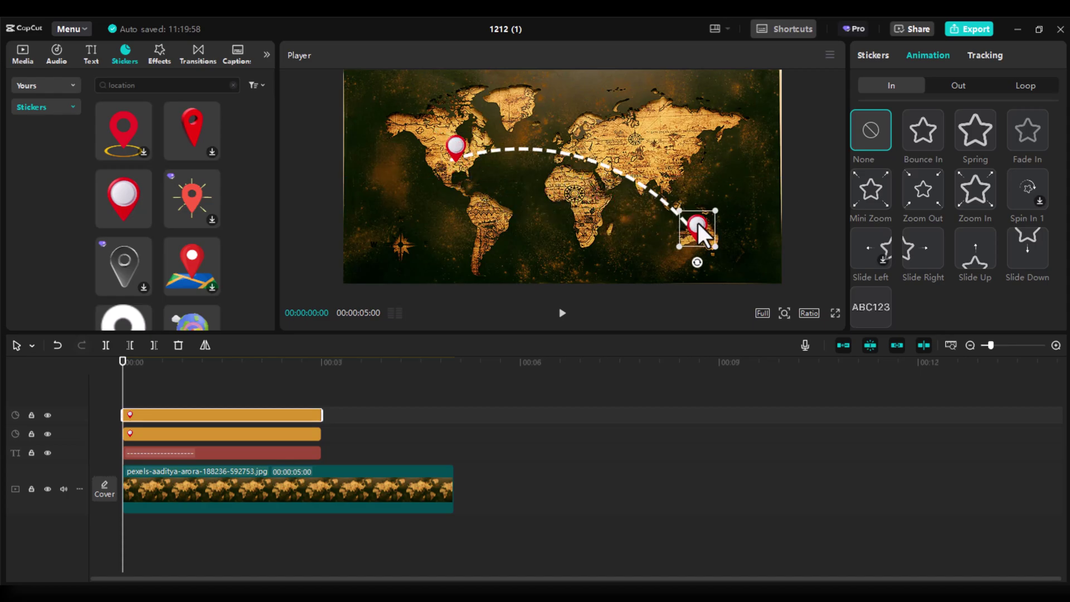
click(188, 433)
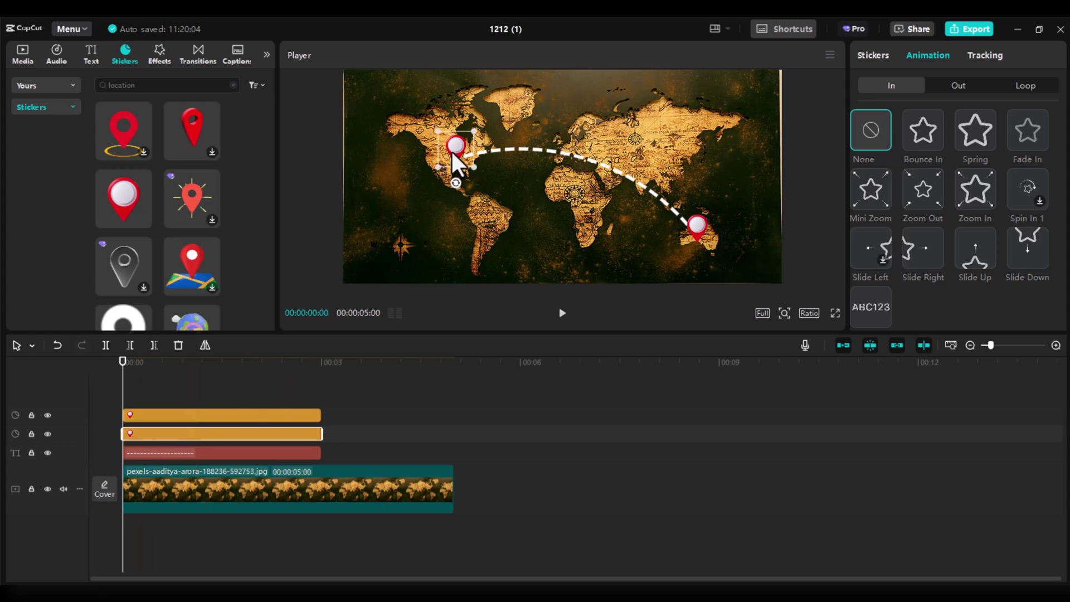
drag(453, 147, 446, 150)
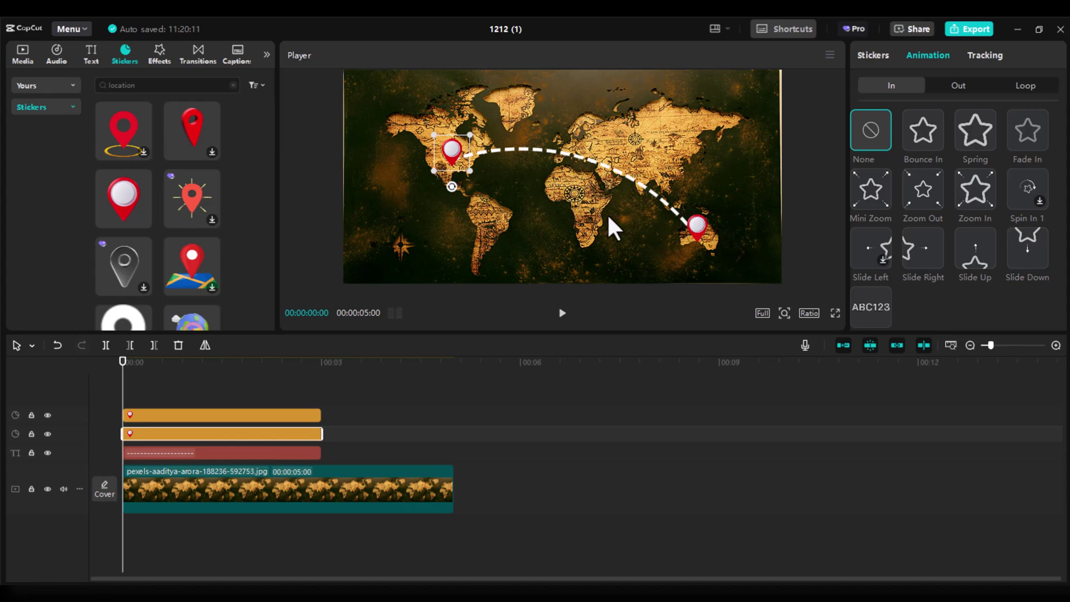
- Replace the sticker search with 'airp' and add the blue airplane sticker to the video
click(233, 85)
click(208, 86)
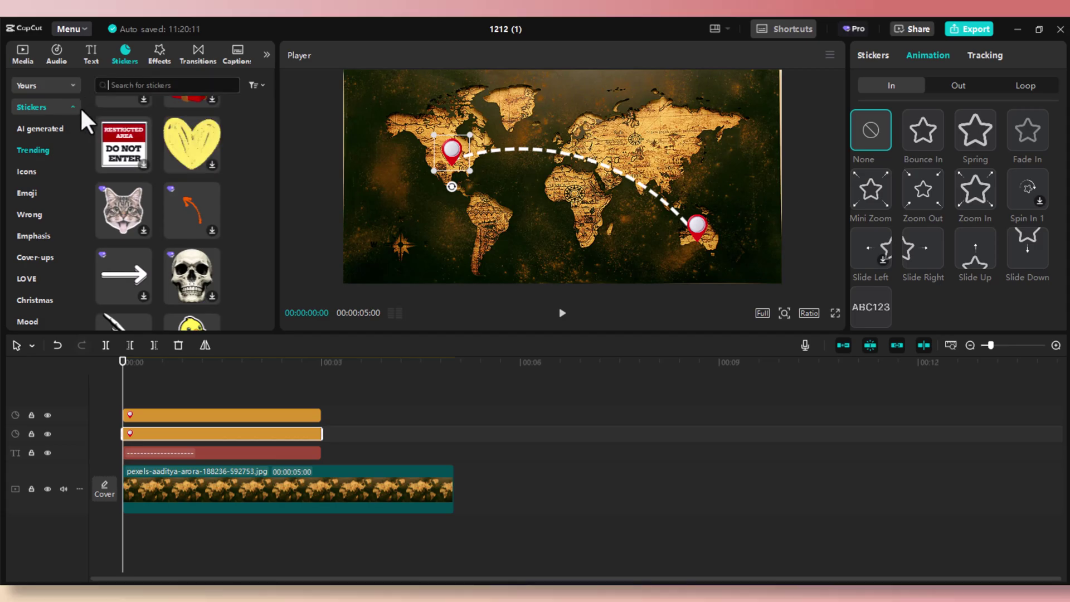
text(airp)
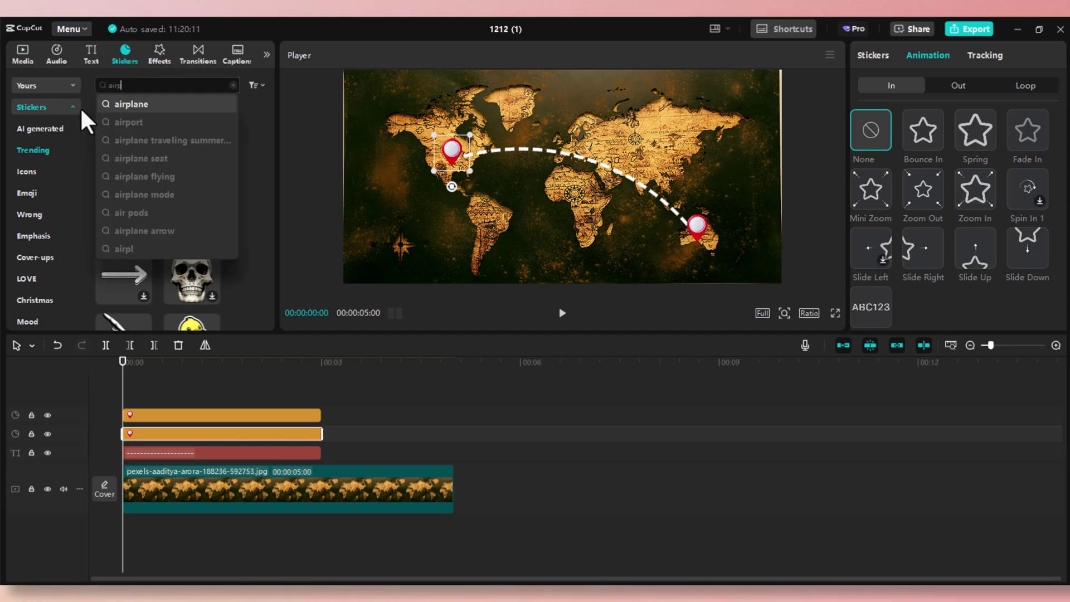
click(115, 103)
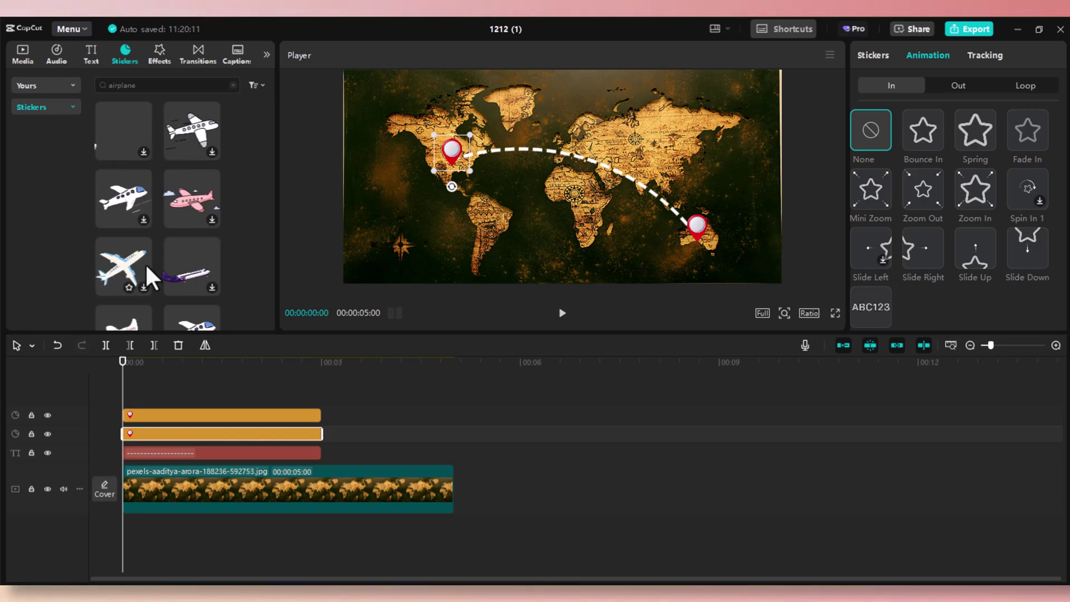
scroll(145, 263, down, 3)
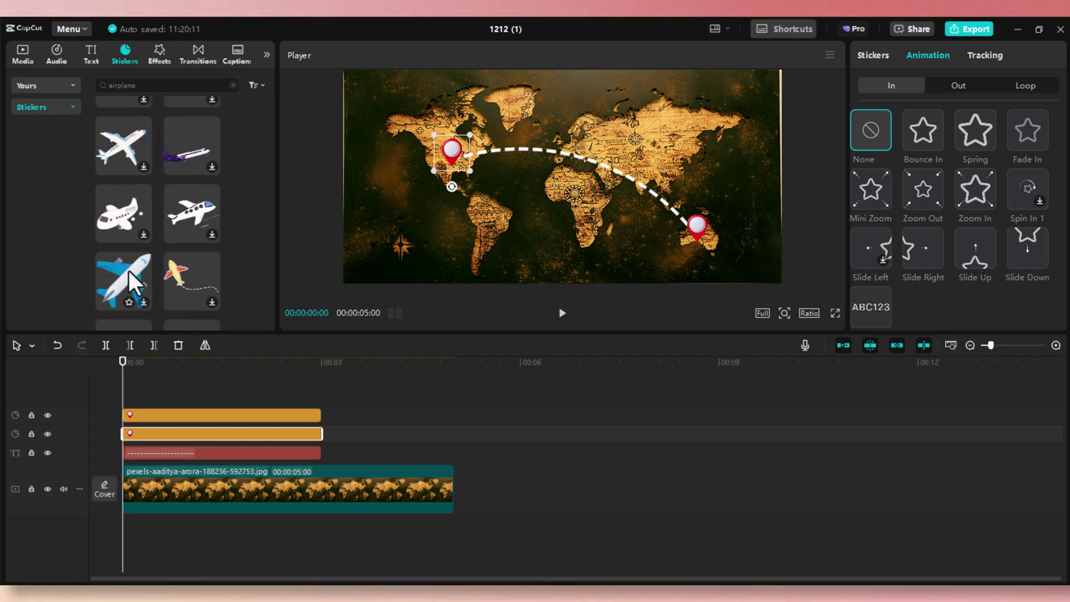
scroll(129, 270, down, 2)
scroll(139, 162, up, 2)
scroll(139, 159, down, 3)
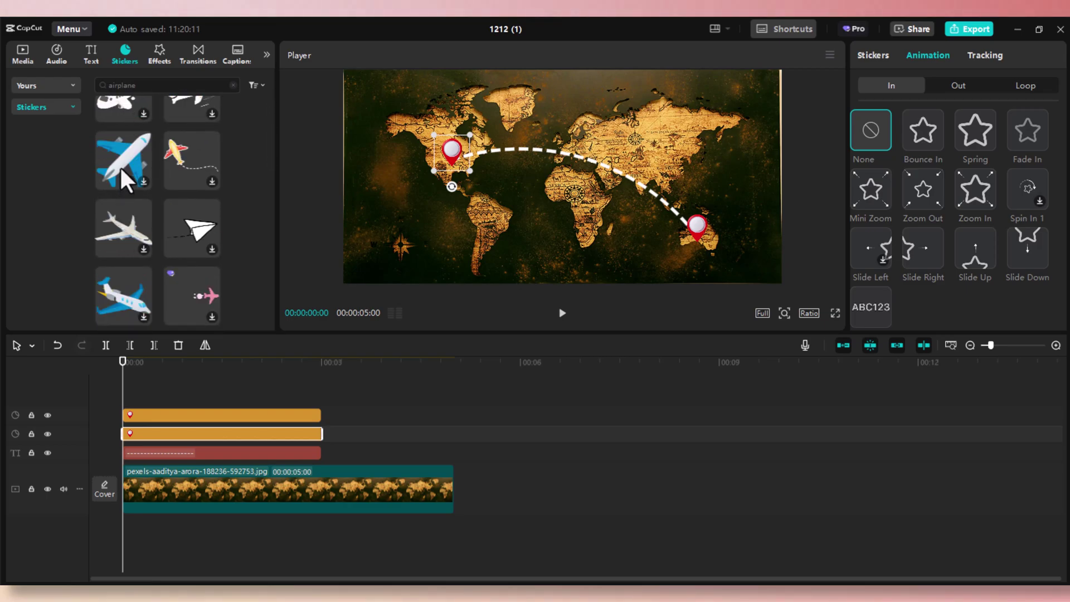
click(120, 167)
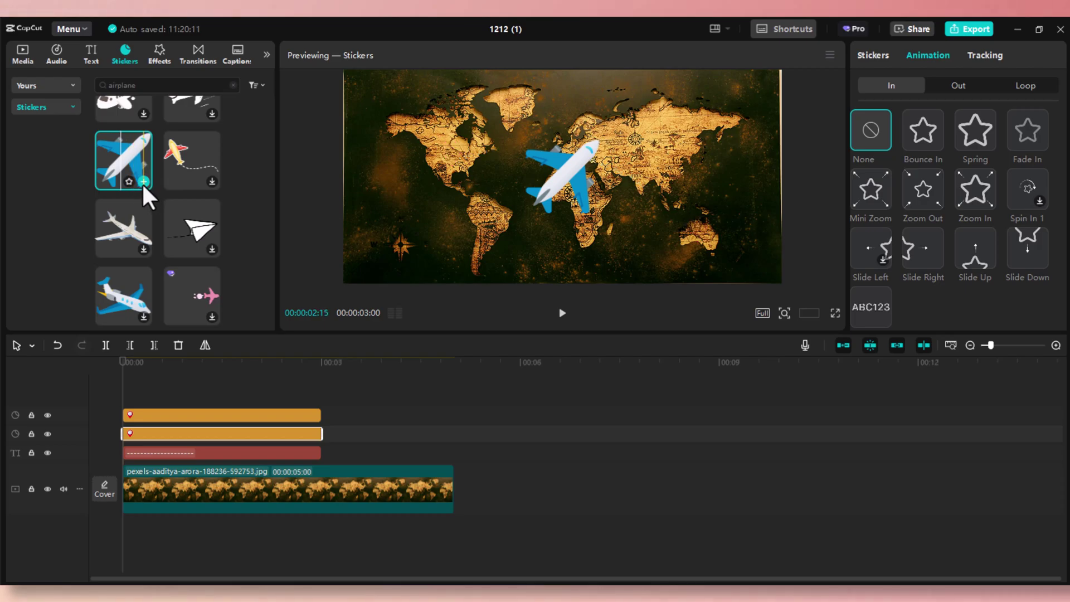
click(143, 182)
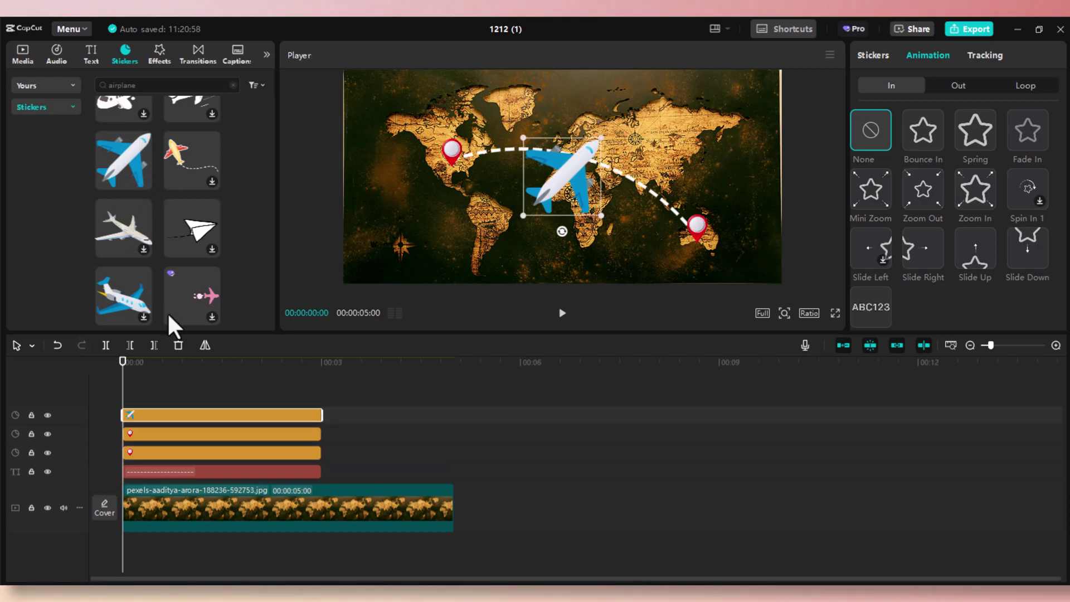
- Extend both pin clips, the dashed text clip and the airplane clip to 5 seconds
drag(321, 434, 454, 438)
drag(318, 453, 453, 453)
drag(320, 472, 454, 472)
drag(321, 414, 453, 418)
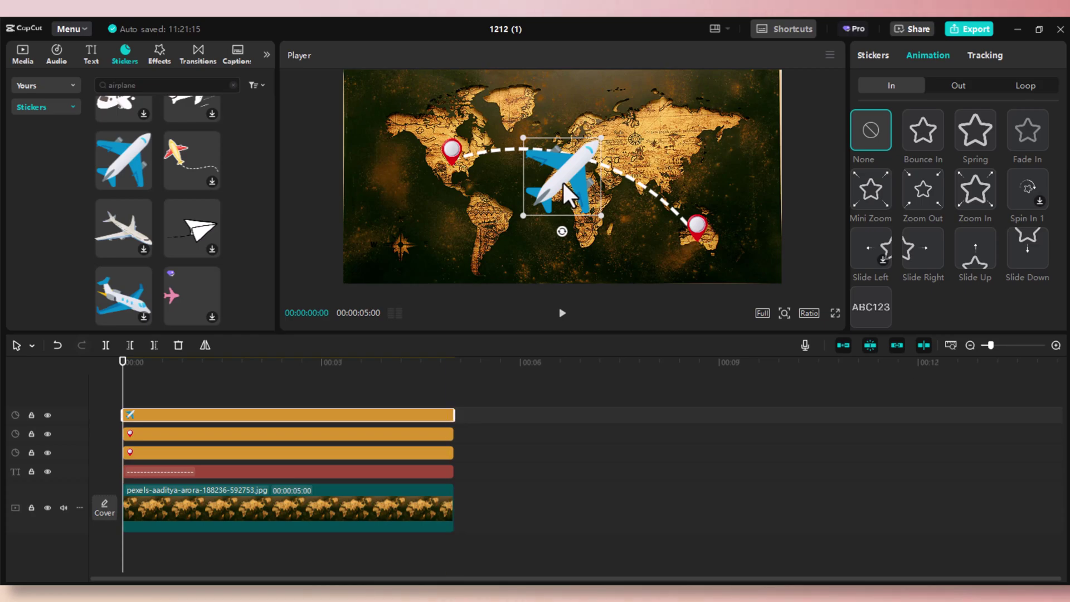
- Tilt the airplane, shrink it to about half size, and place it on the Australia pin at the end
drag(563, 183, 449, 168)
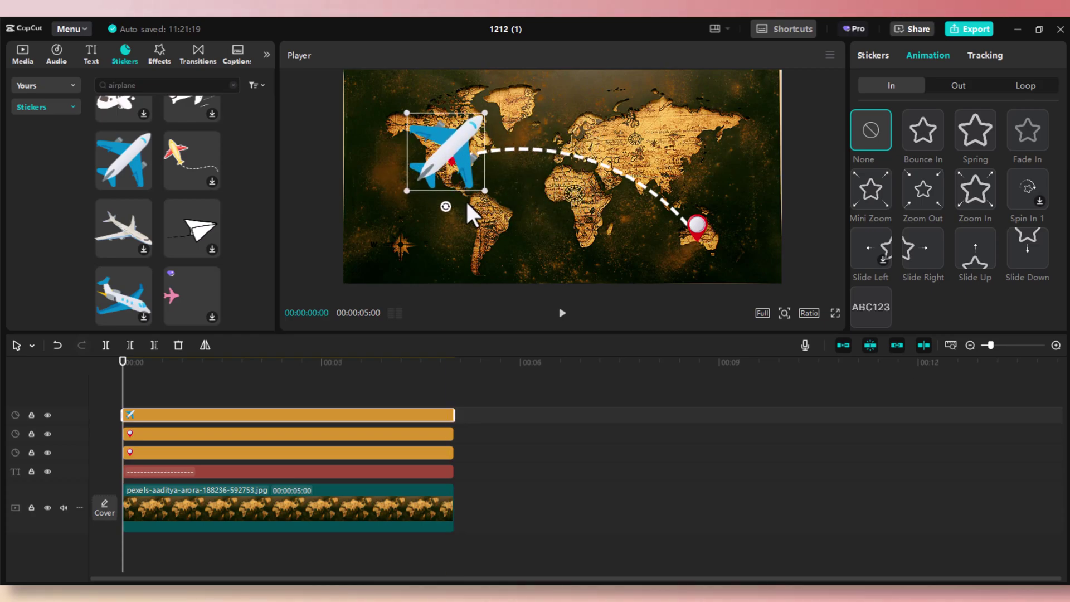
drag(451, 206, 413, 195)
drag(494, 142, 451, 158)
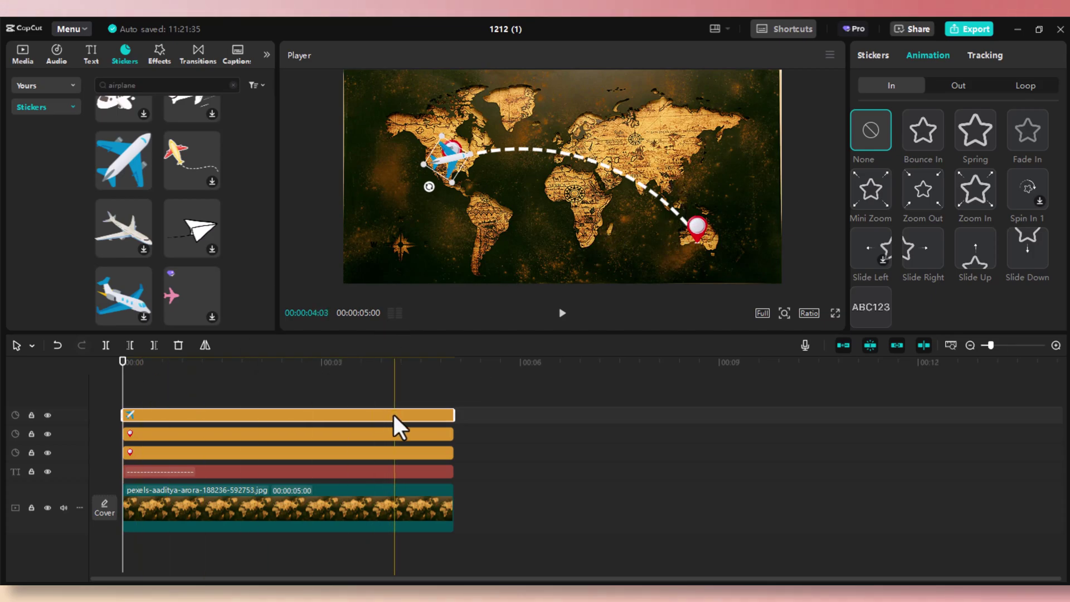
key(Down)
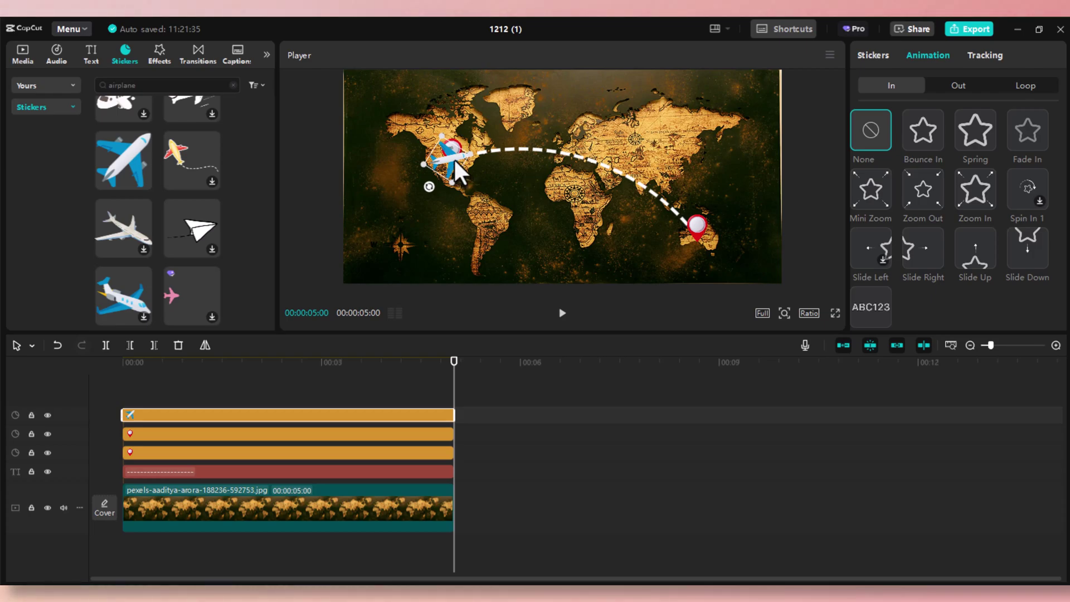
drag(453, 158, 671, 226)
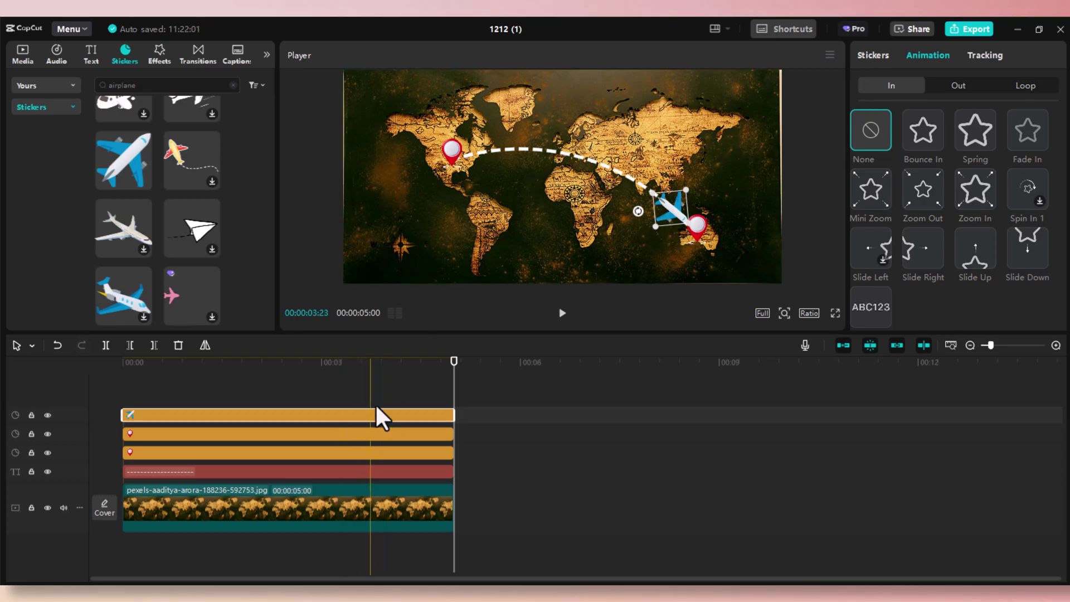
- Add a Transform keyframe at the plane's Australia end position and adjust its starting rotation
click(871, 53)
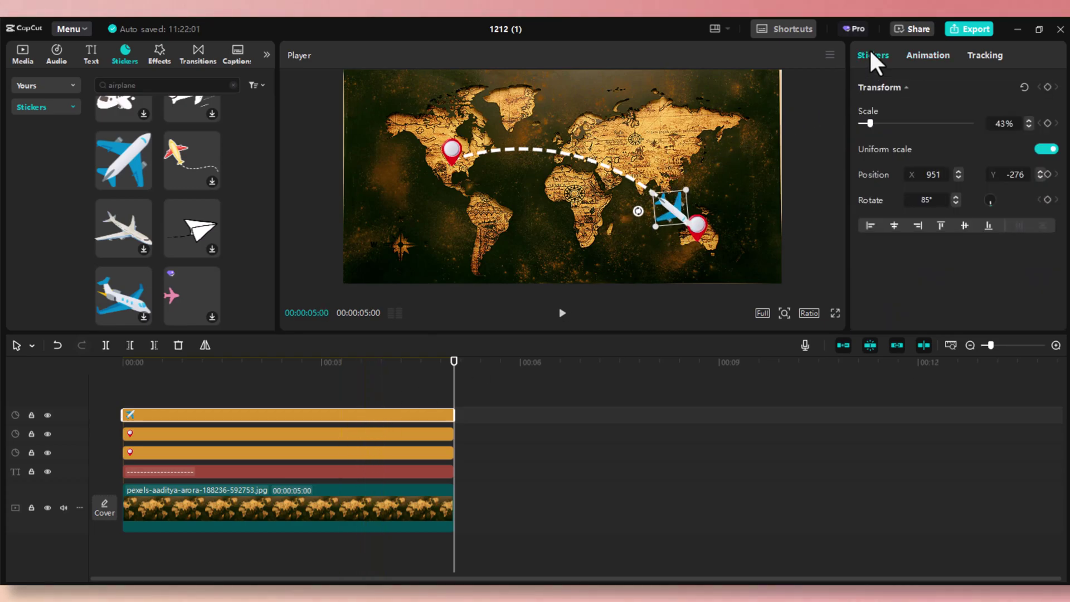
click(1048, 88)
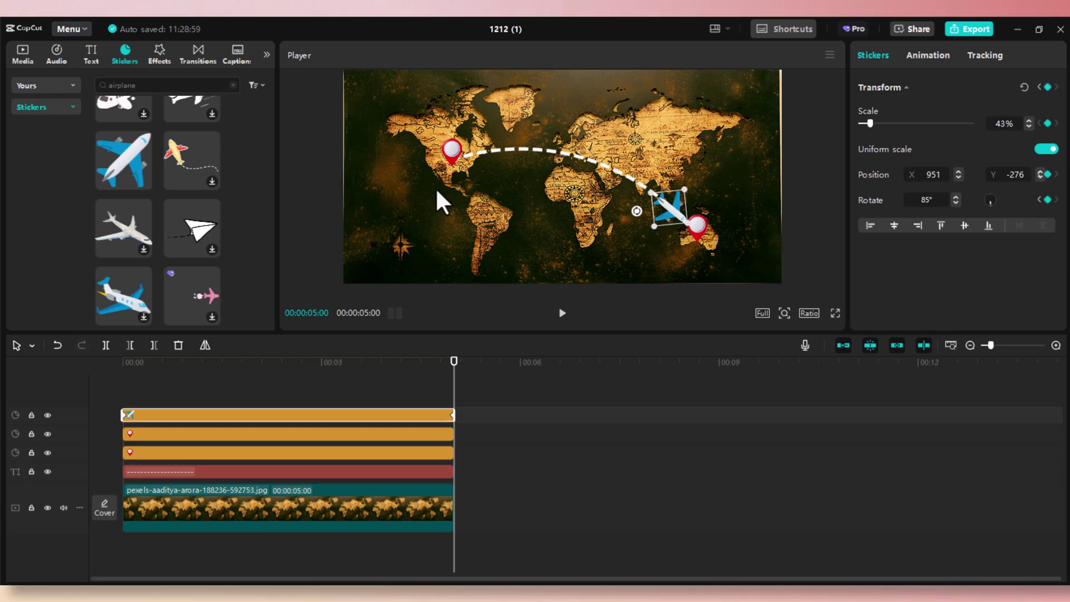
key(space)
key(space)
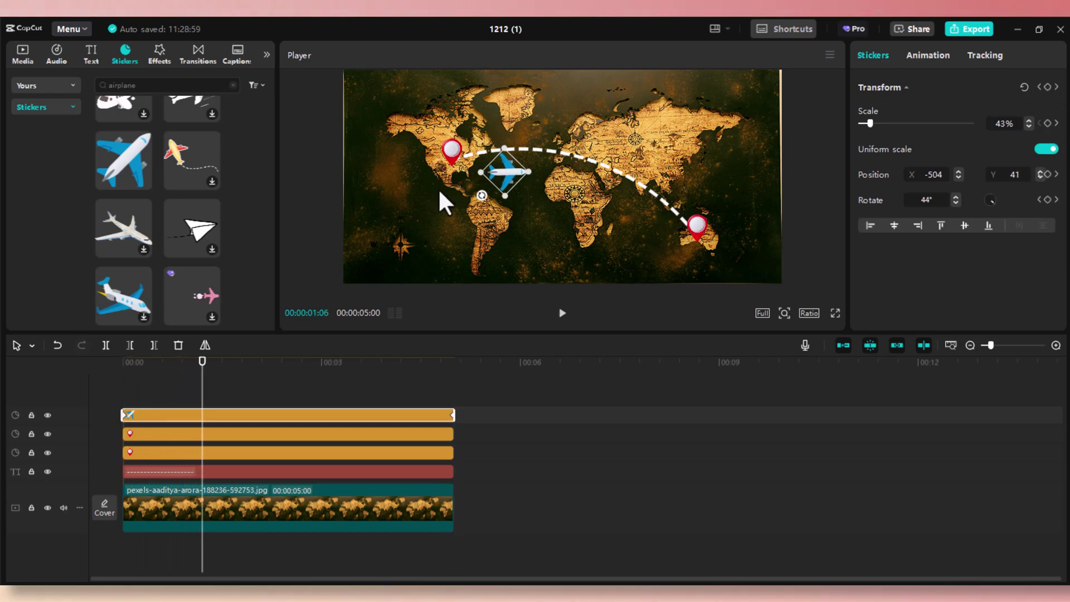
drag(207, 384, 85, 398)
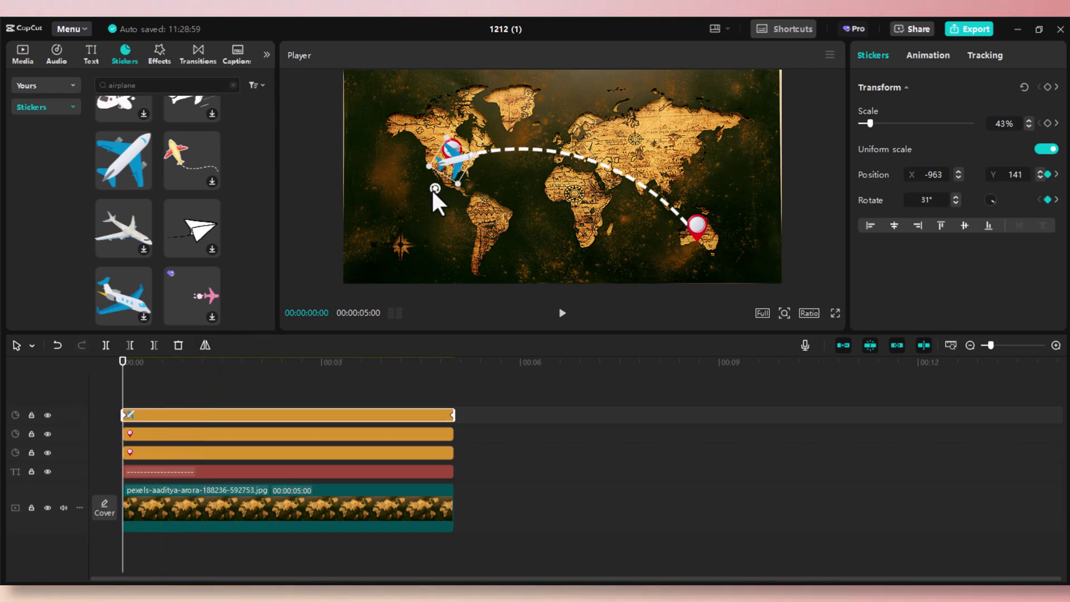
drag(432, 188, 440, 194)
key(space)
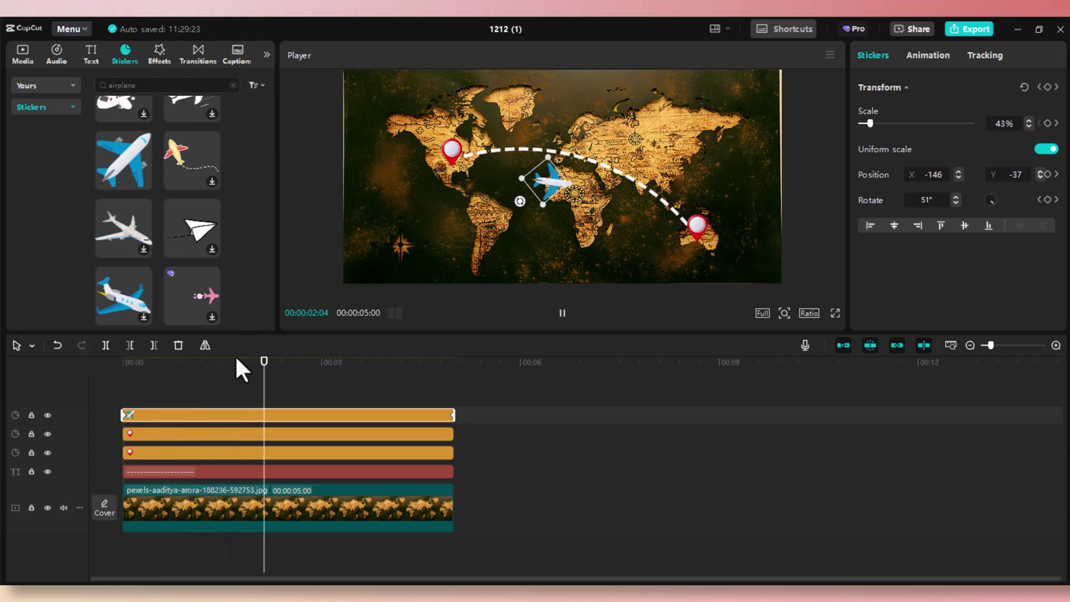
key(space)
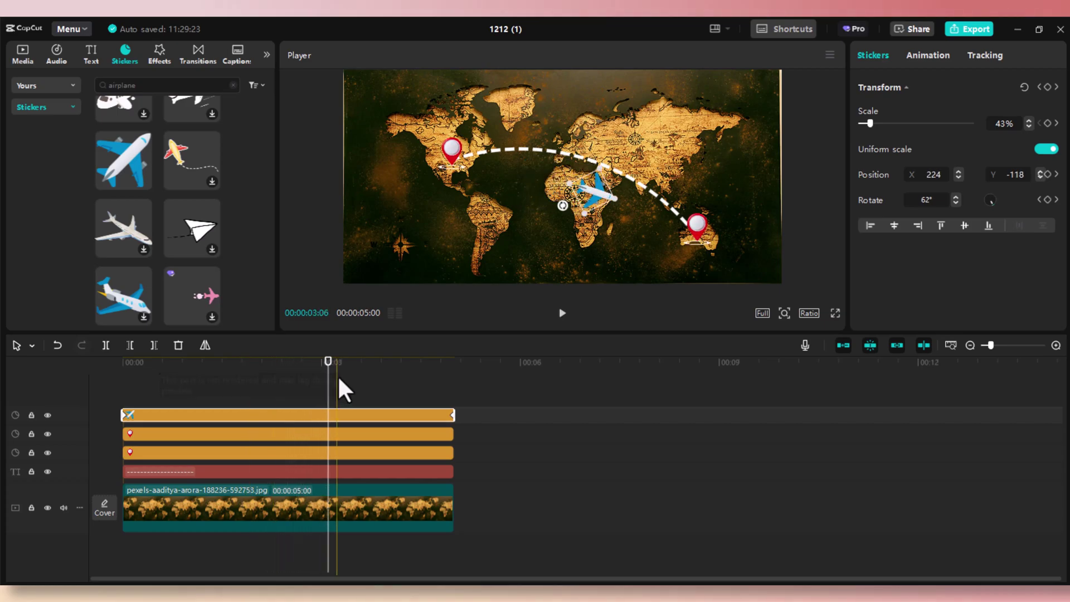
- At 02:17, lift the plane back onto the dashed arc to create a mid-flight keyframe
mouse_move(306, 369)
mouse_down()
mouse_move(281, 370)
mouse_move(294, 366)
mouse_up()
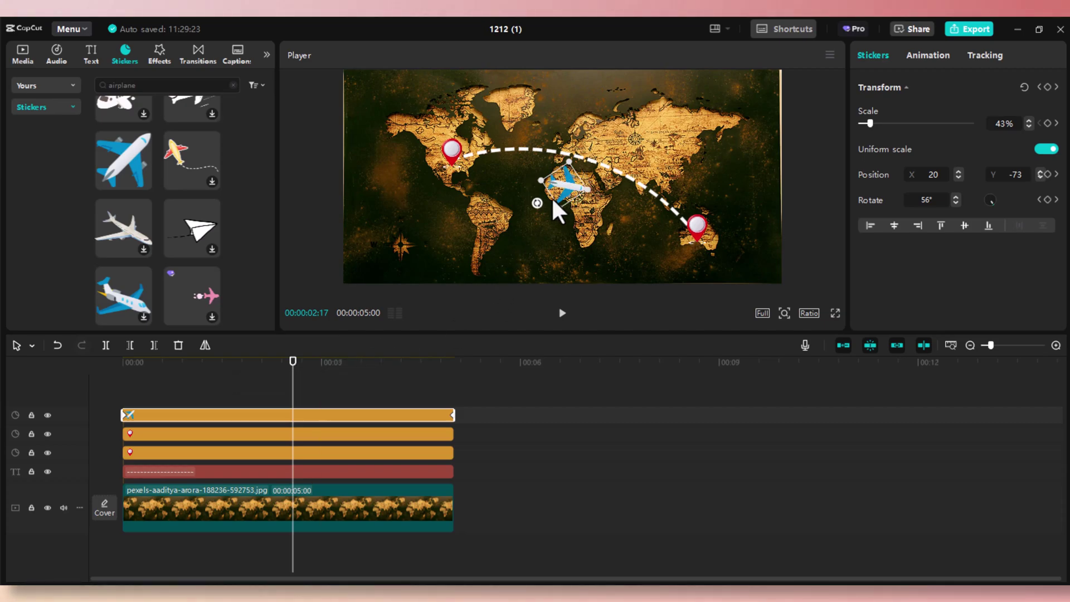
click(564, 188)
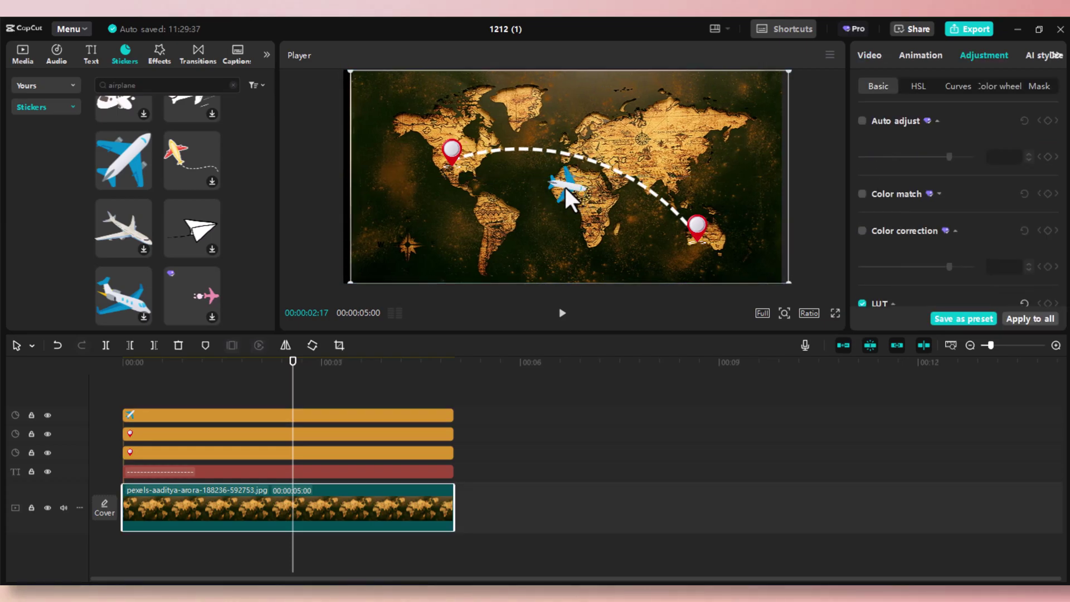
key(ctrl+z)
click(563, 186)
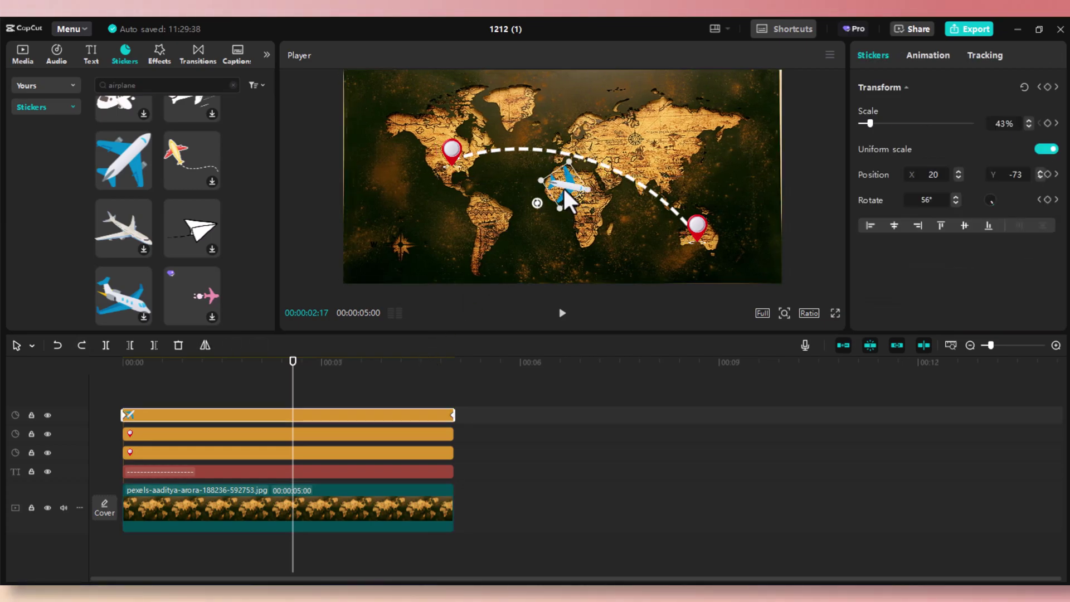
drag(562, 186, 561, 148)
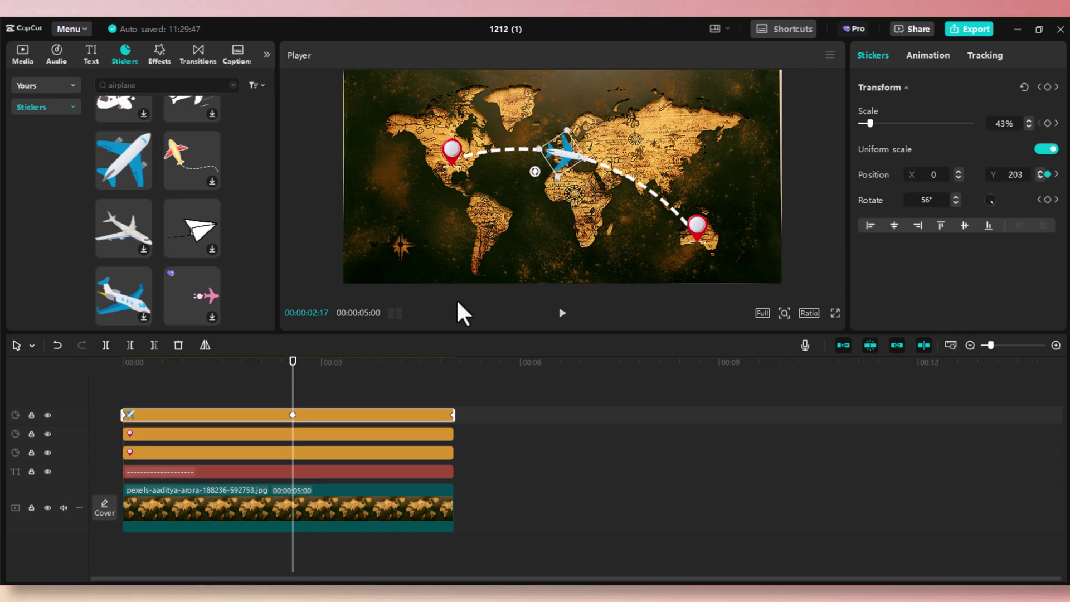
drag(283, 360, 102, 369)
key(space)
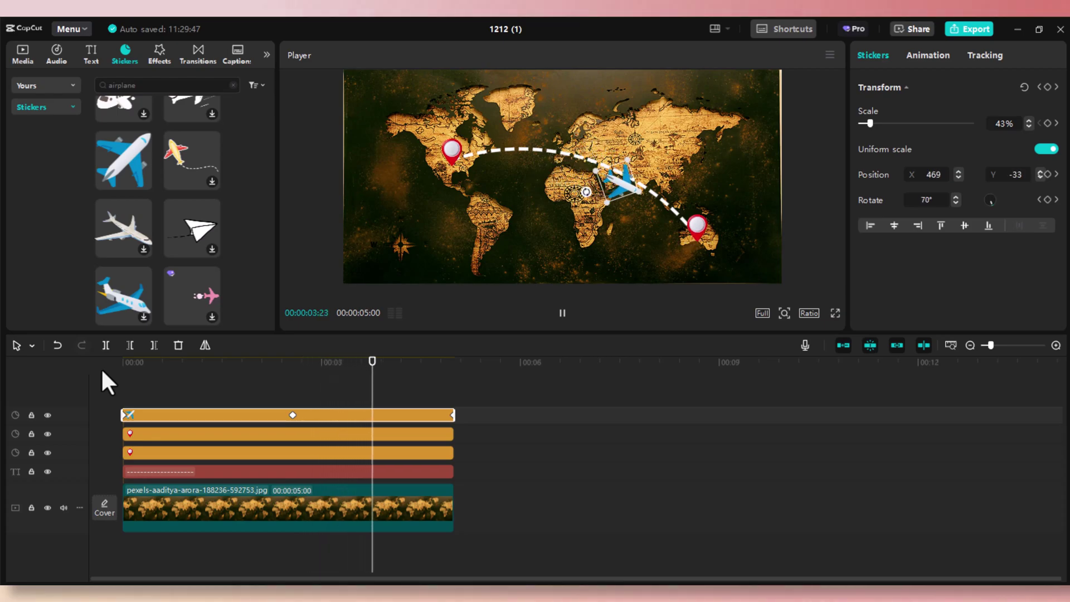
key(space)
click(295, 417)
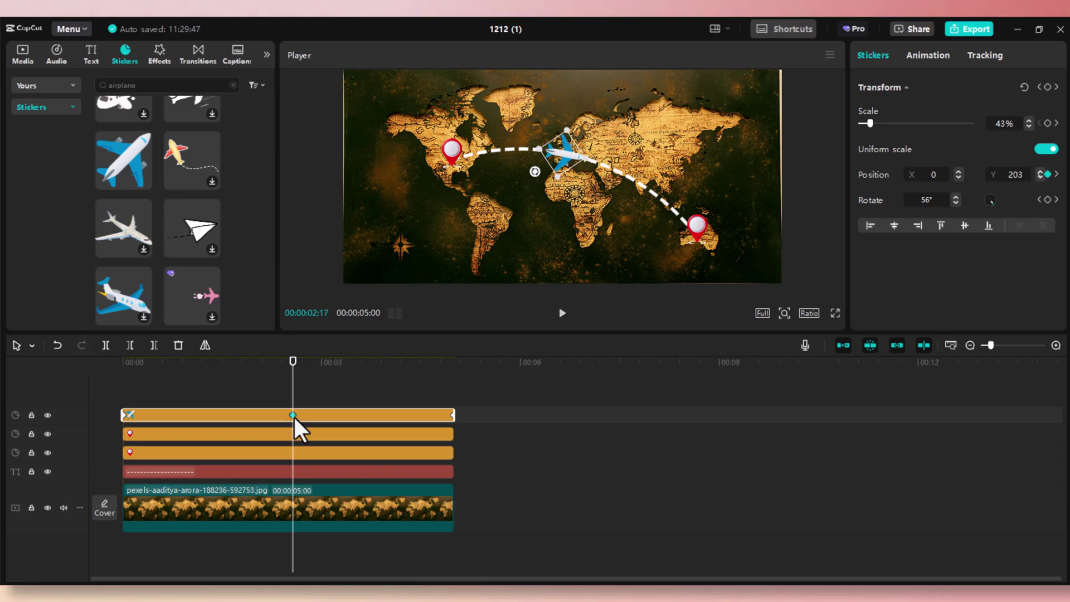
- In the keyframe curve graph, apply a smooth curve after the mid-flight Y-position keyframe
right_click(294, 417)
click(355, 430)
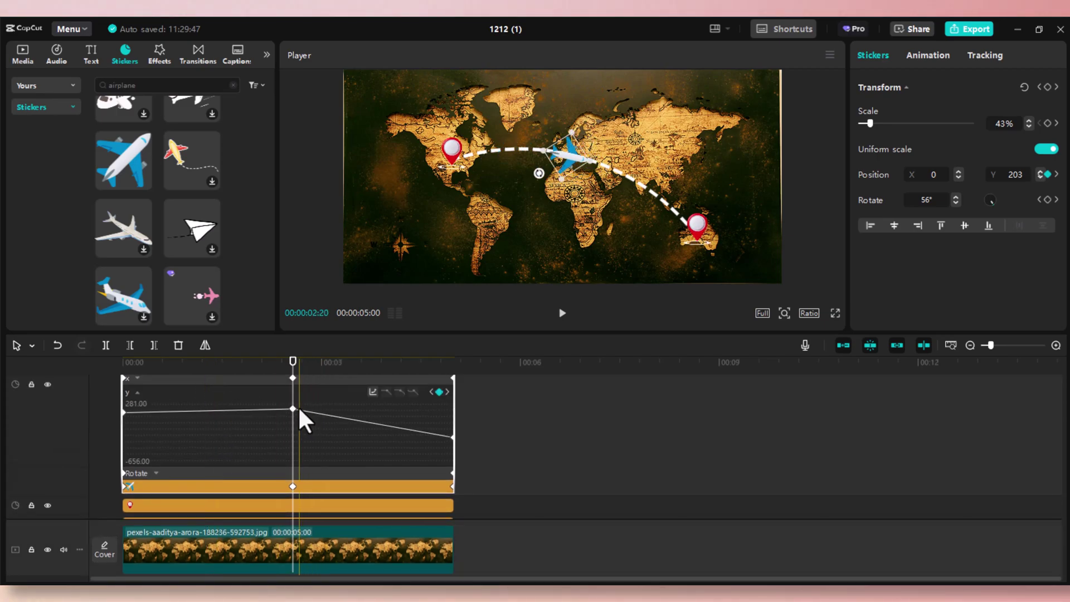
click(293, 408)
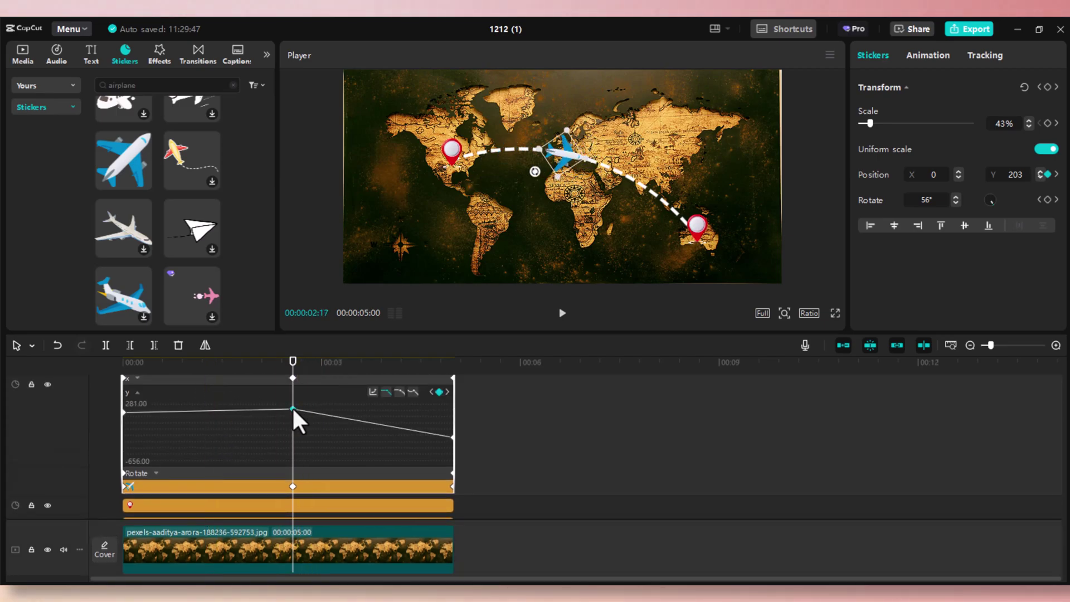
click(398, 391)
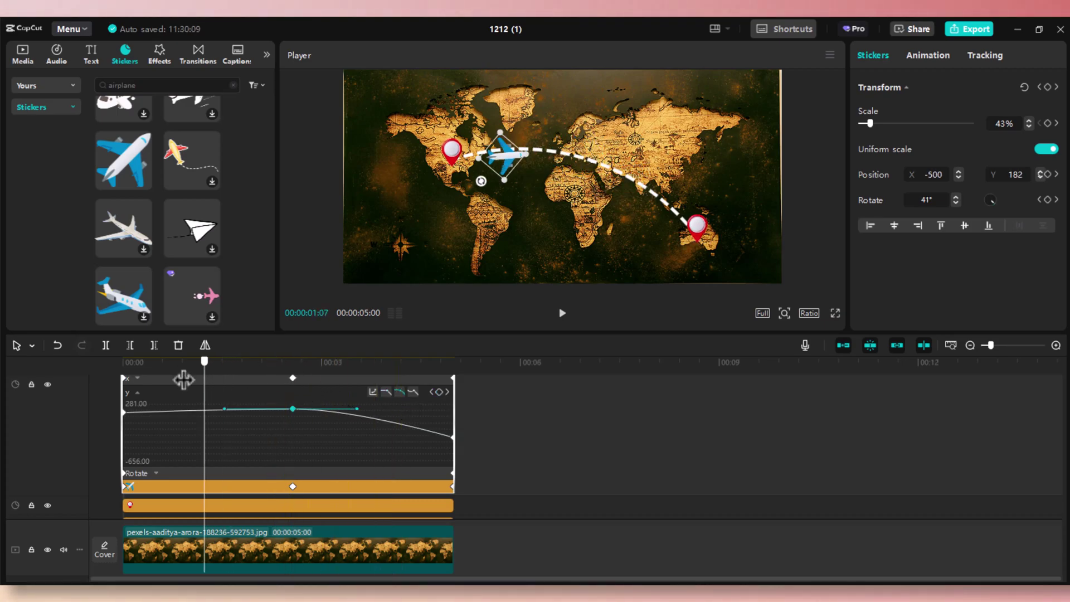
click(108, 371)
key(space)
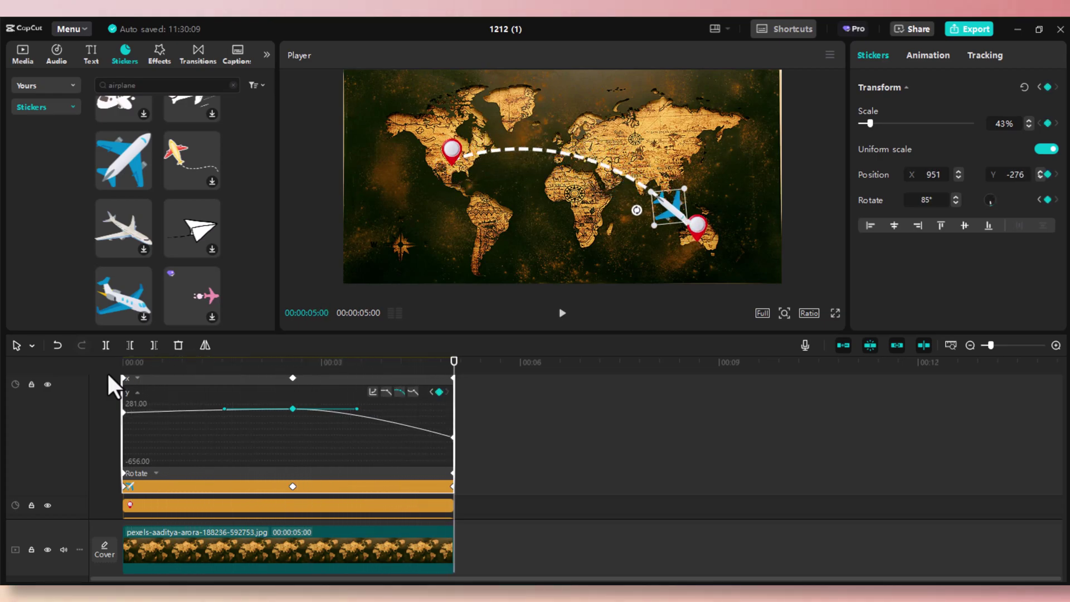
key(space)
key(space)
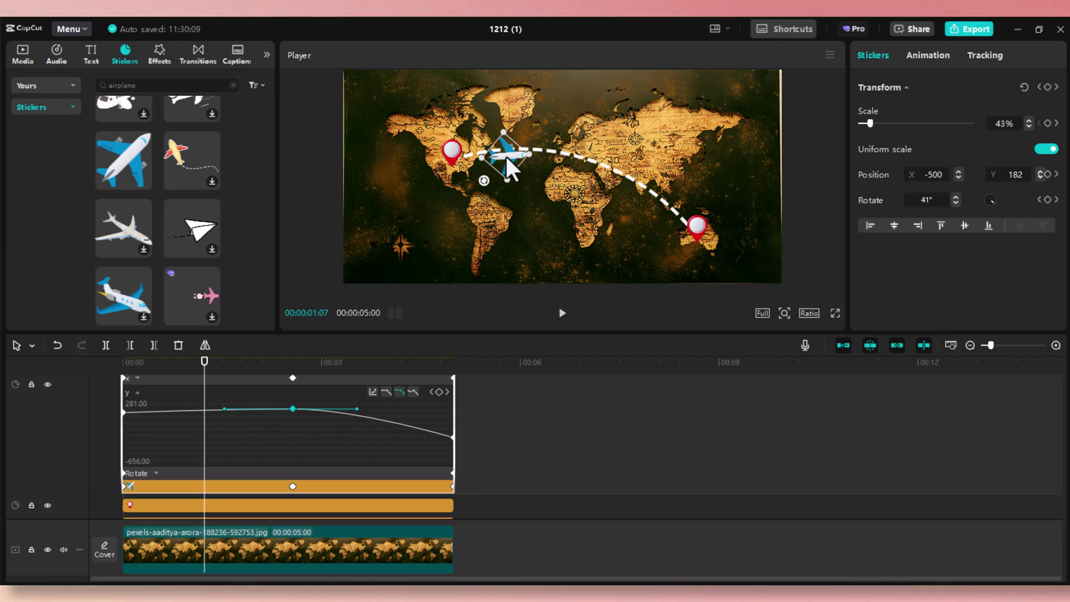
- Select the Y-curve keyframe near 1 second and replay the flight to check the glide
drag(504, 149, 512, 156)
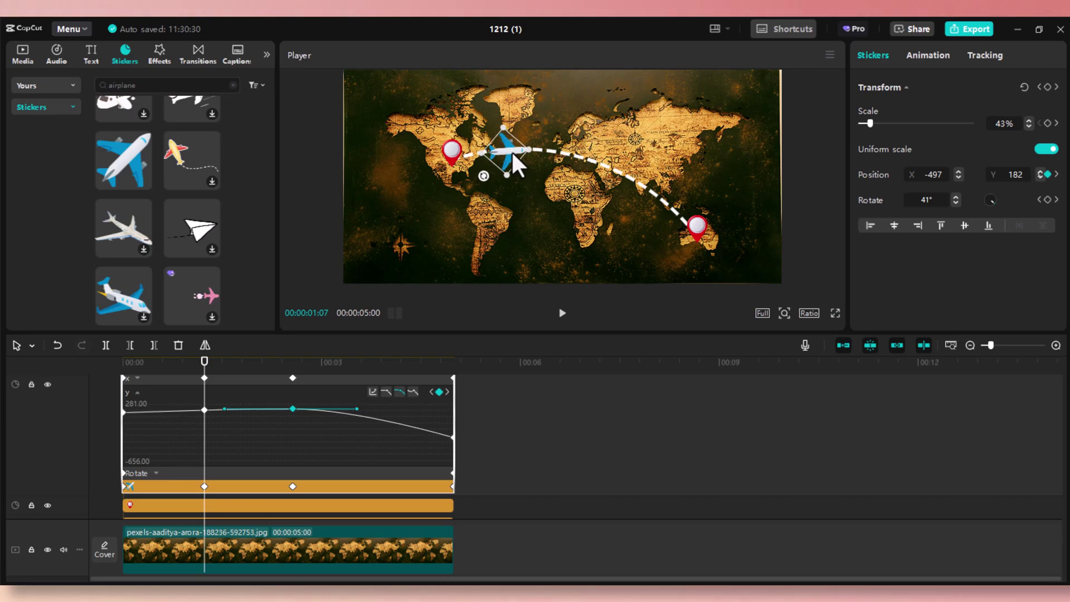
key(ctrl+z)
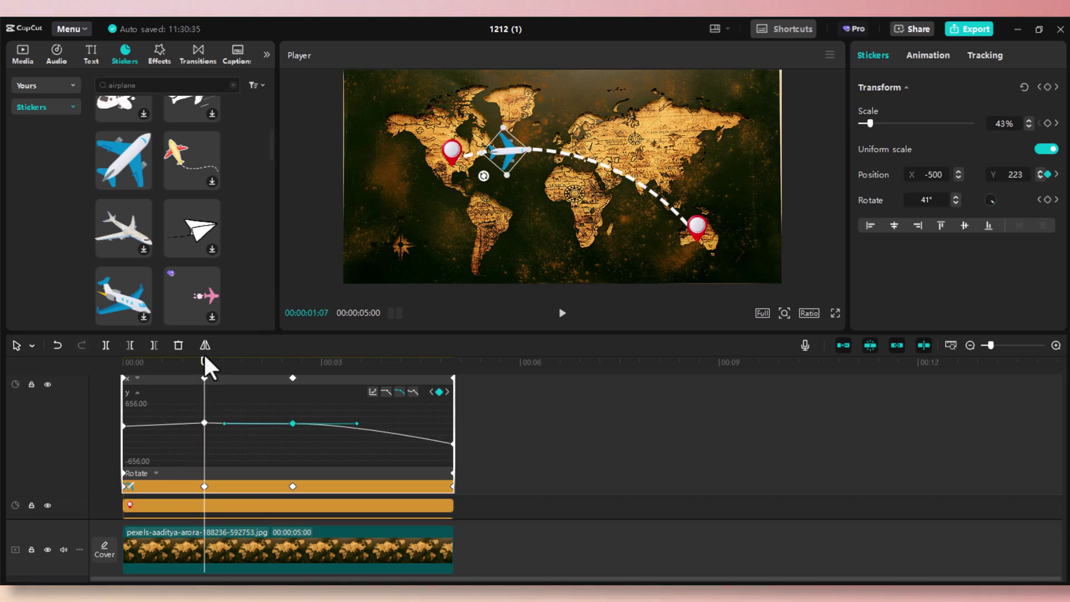
drag(204, 359, 136, 365)
key(space)
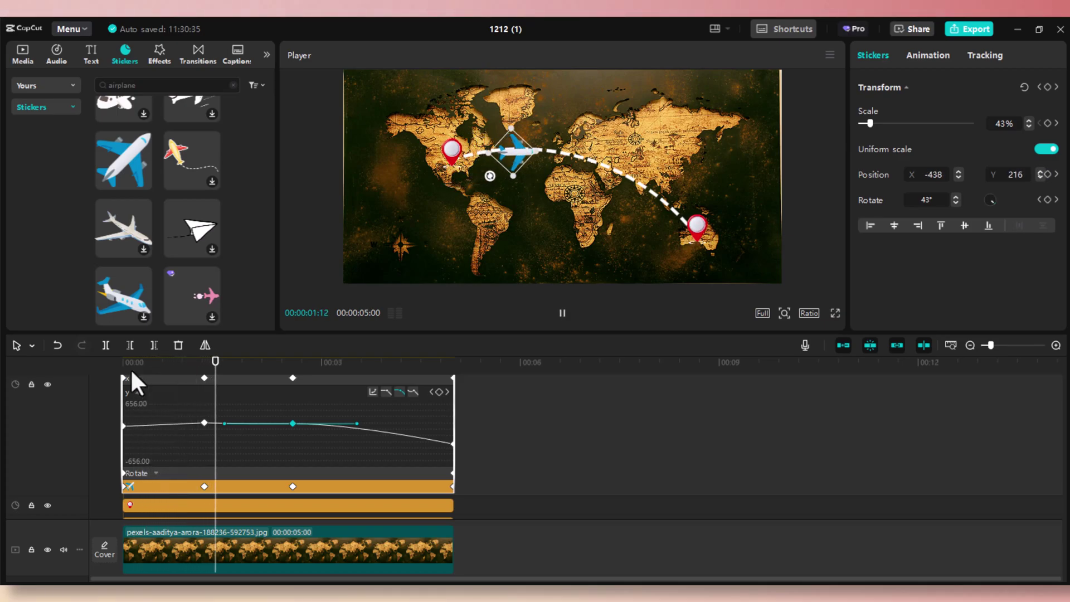
key(space)
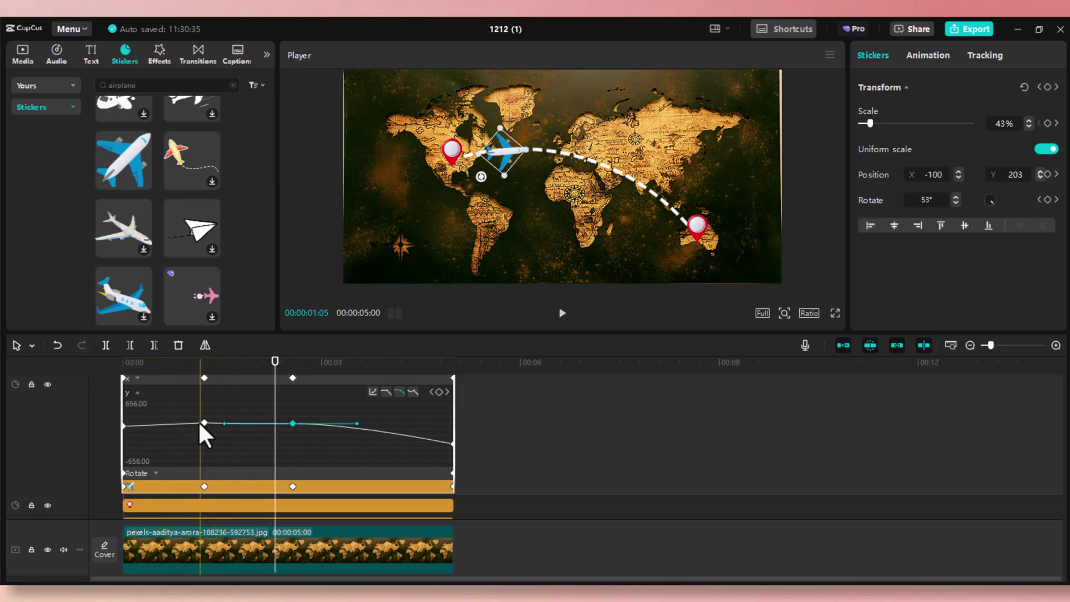
click(202, 424)
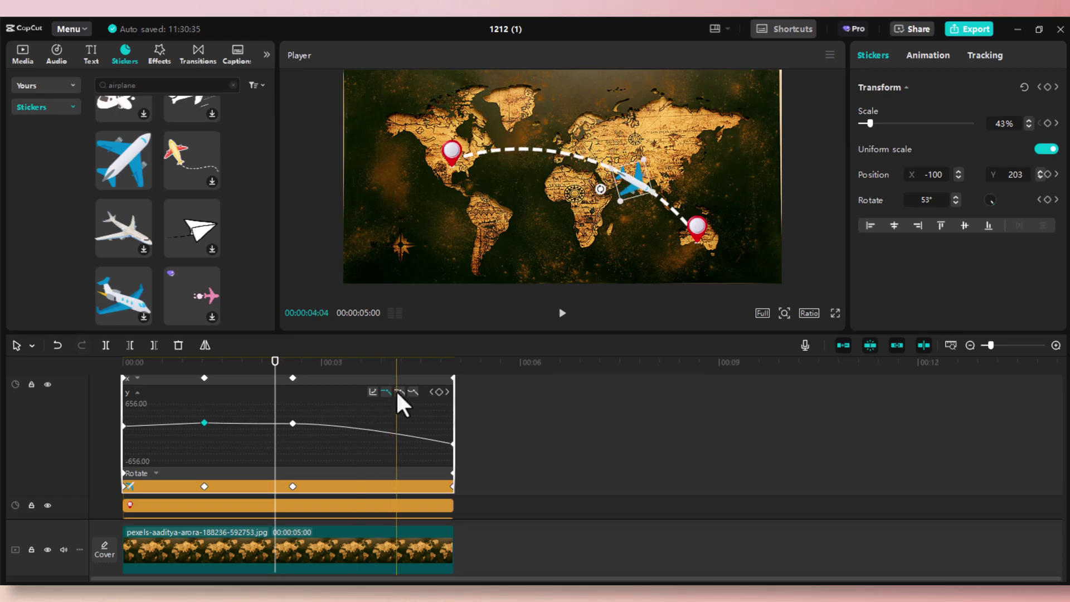
drag(262, 361, 102, 360)
key(space)
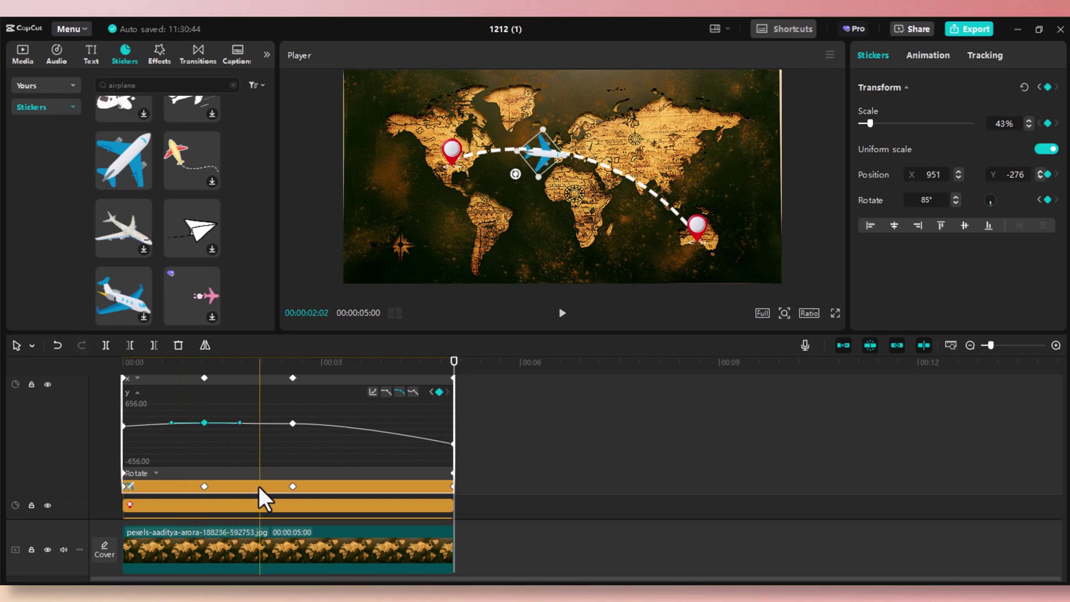
- Hide the variable speed animation graph from a Rotate keyframe and replay the flight from the start
right_click(292, 484)
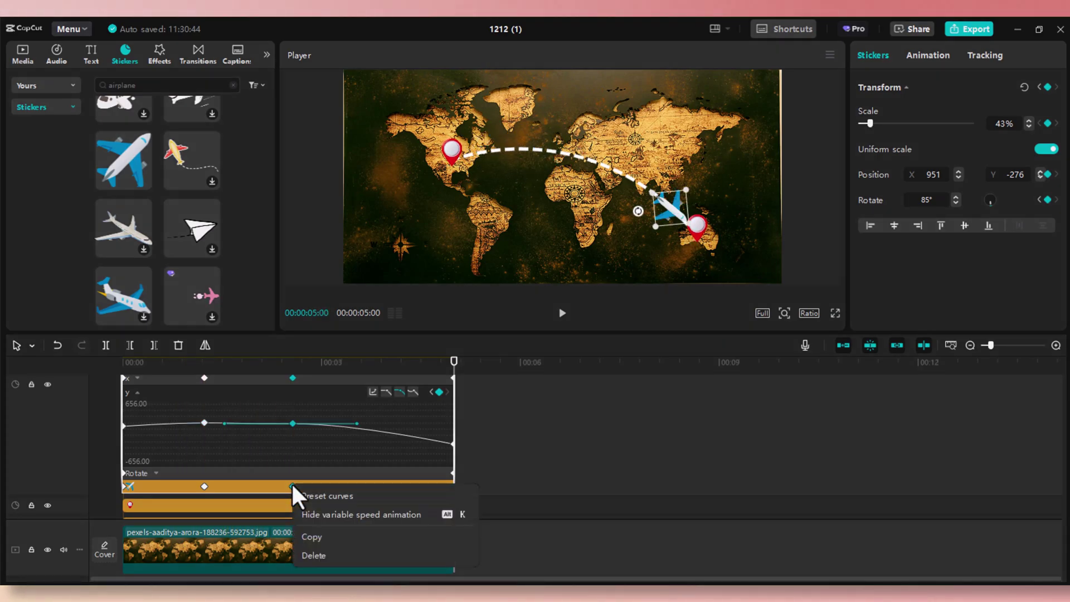
click(337, 511)
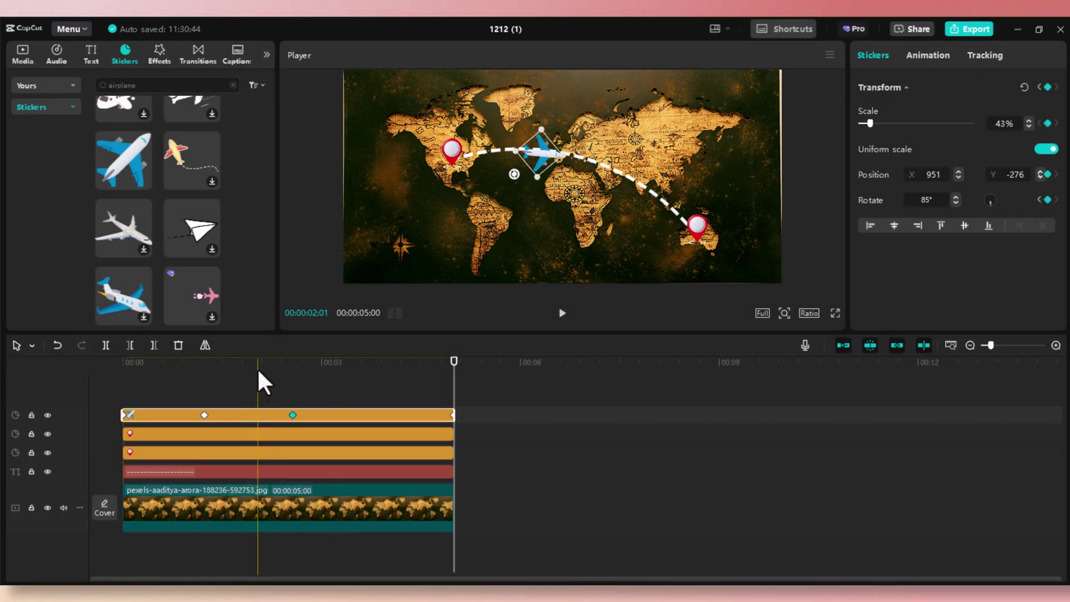
drag(258, 372, 91, 365)
key(space)
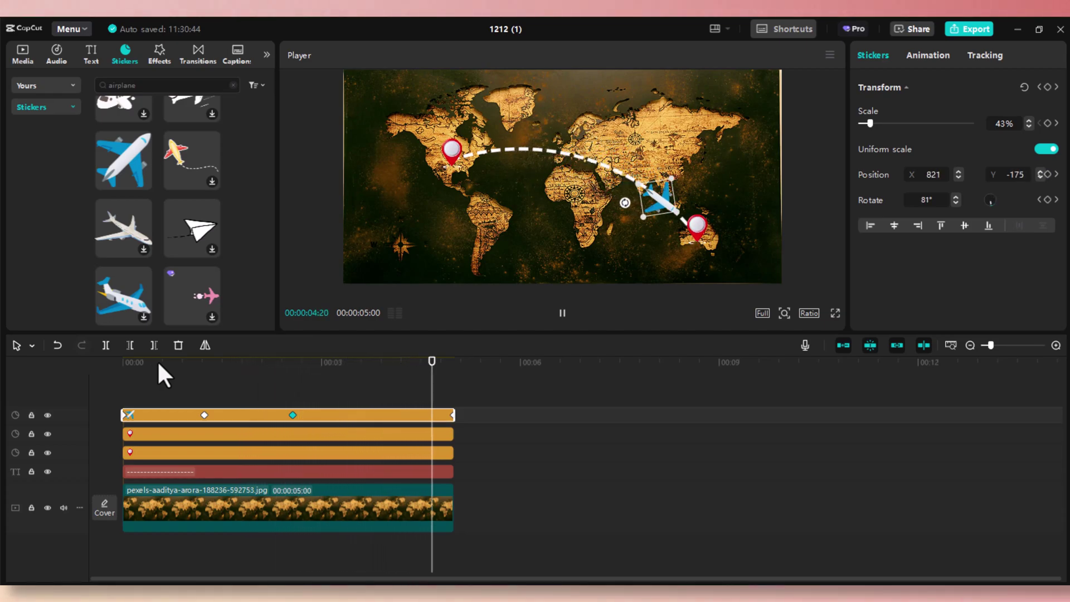
drag(223, 361, 205, 363)
key(Home)
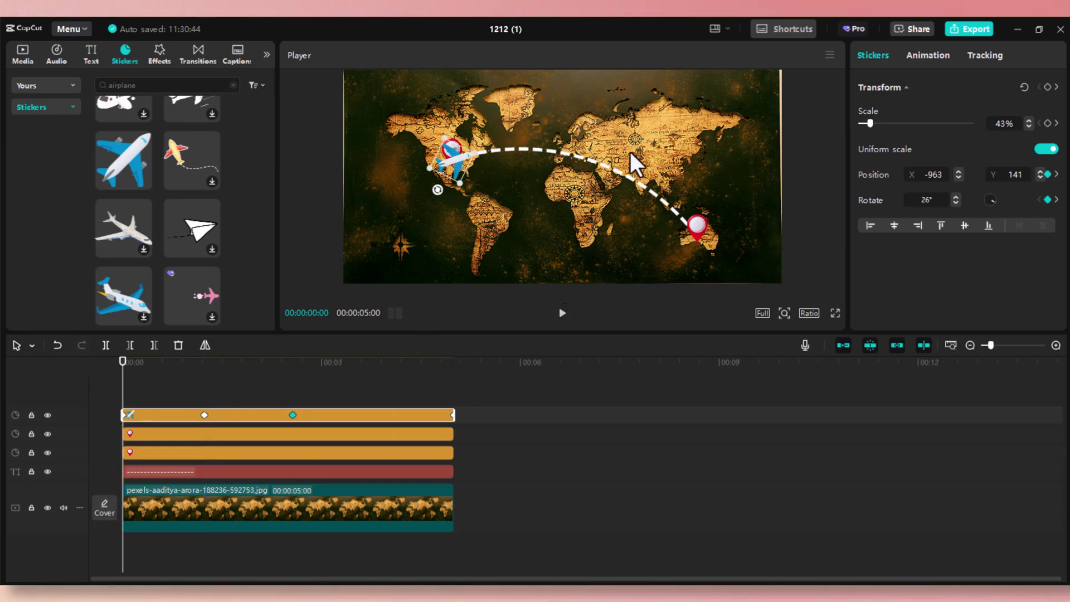
- Apply a 5.0 s Ink Print intro animation to the dashed text and preview the reveal
click(264, 472)
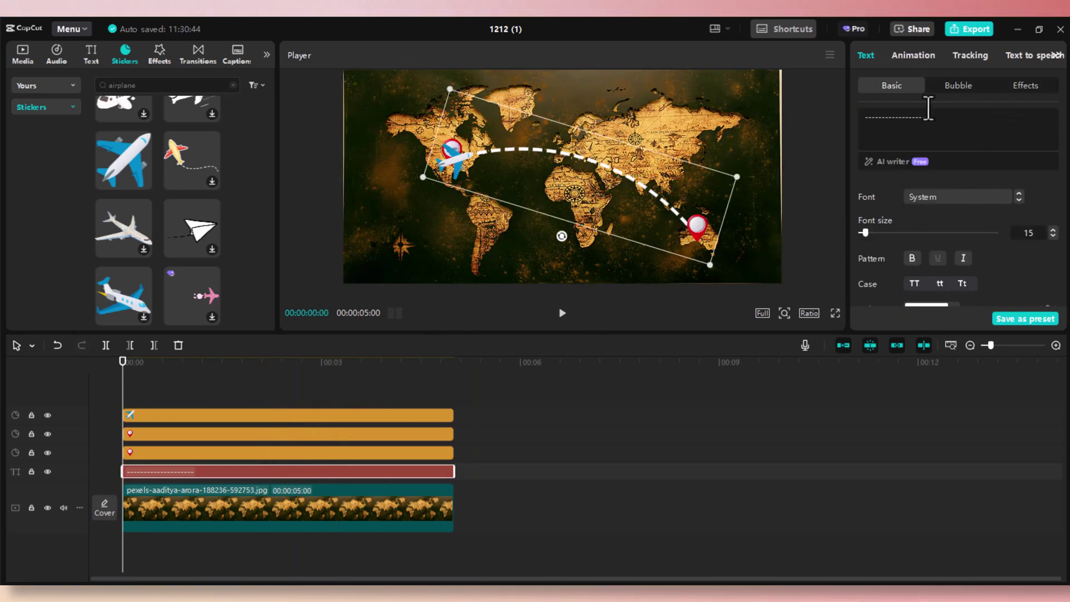
click(907, 58)
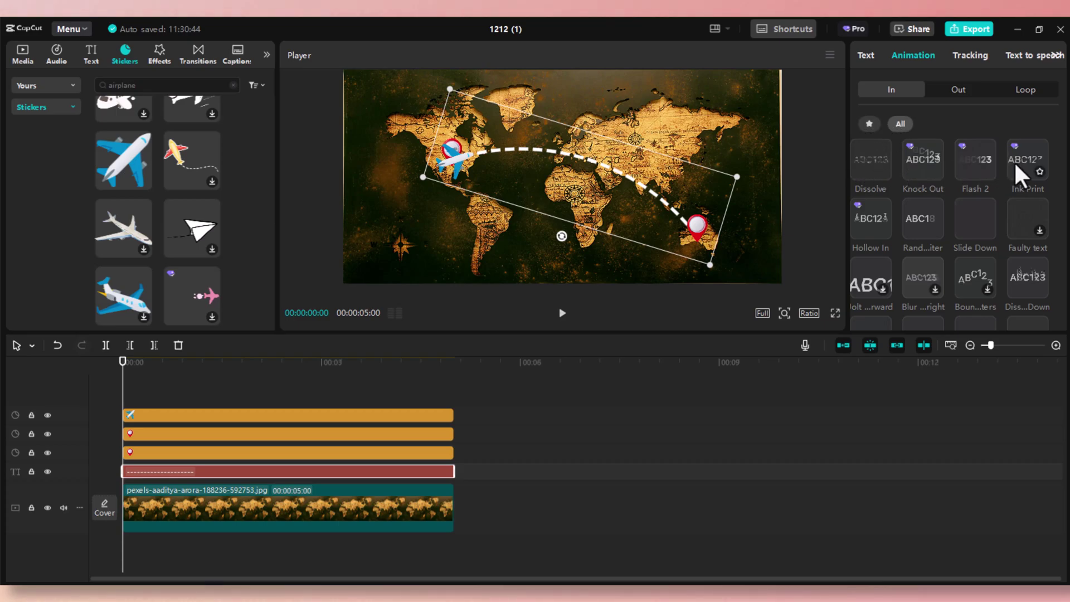
click(1015, 166)
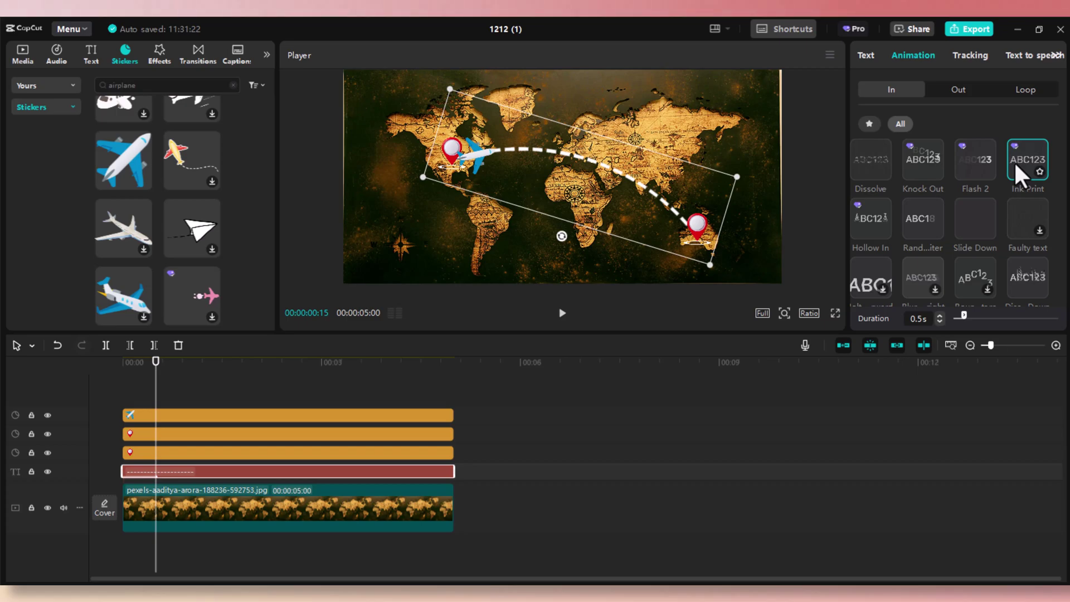
click(128, 376)
key(space)
key(space)
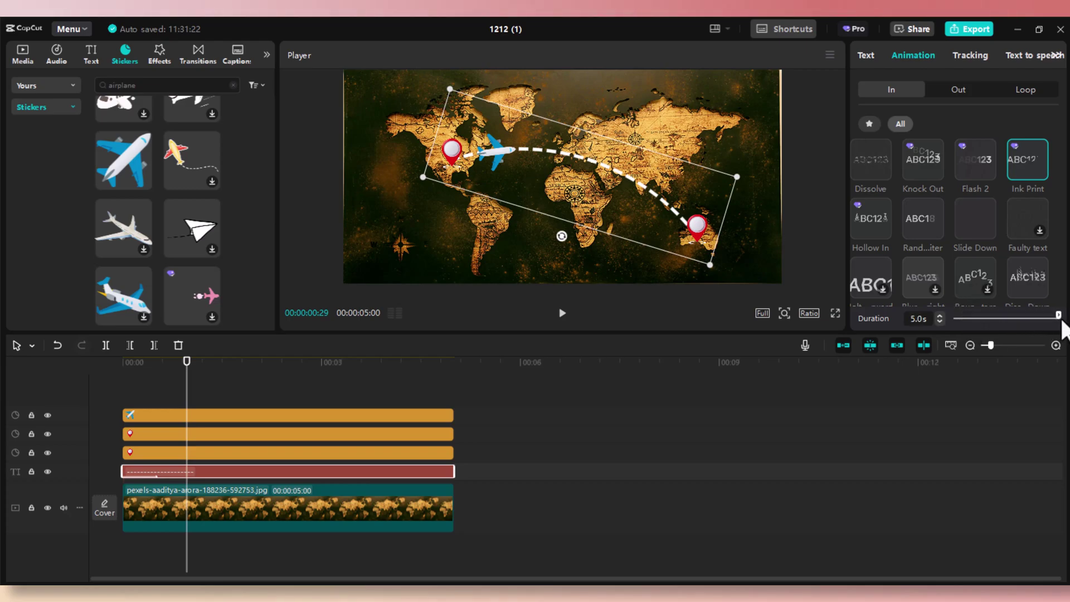
key(space)
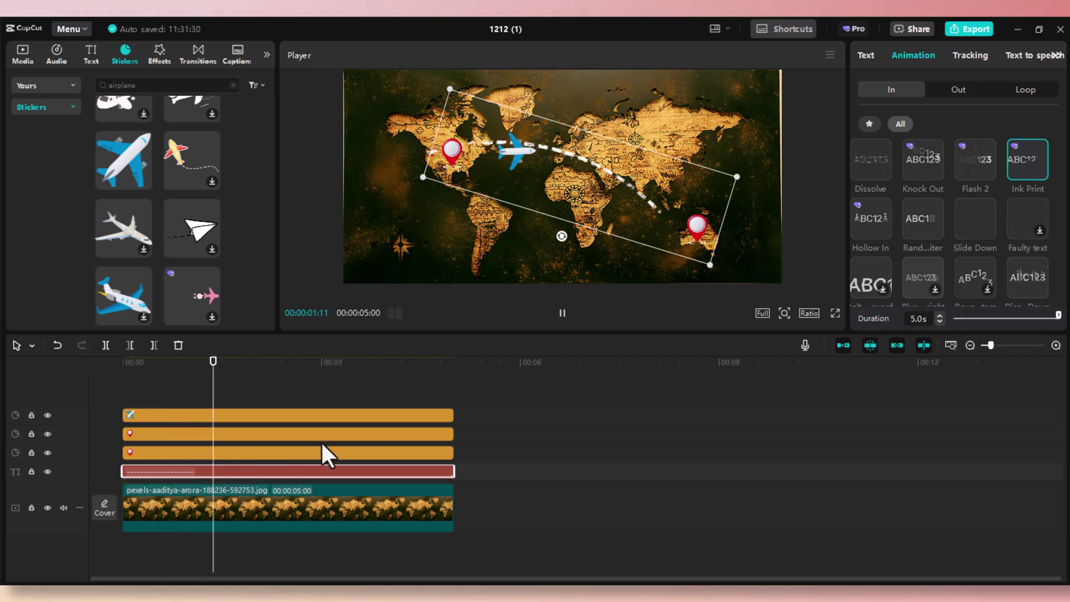
- Try Dissolve Down, Throw Out, Glow and another intro animation on the dashed text instead of Ink Print
key(space)
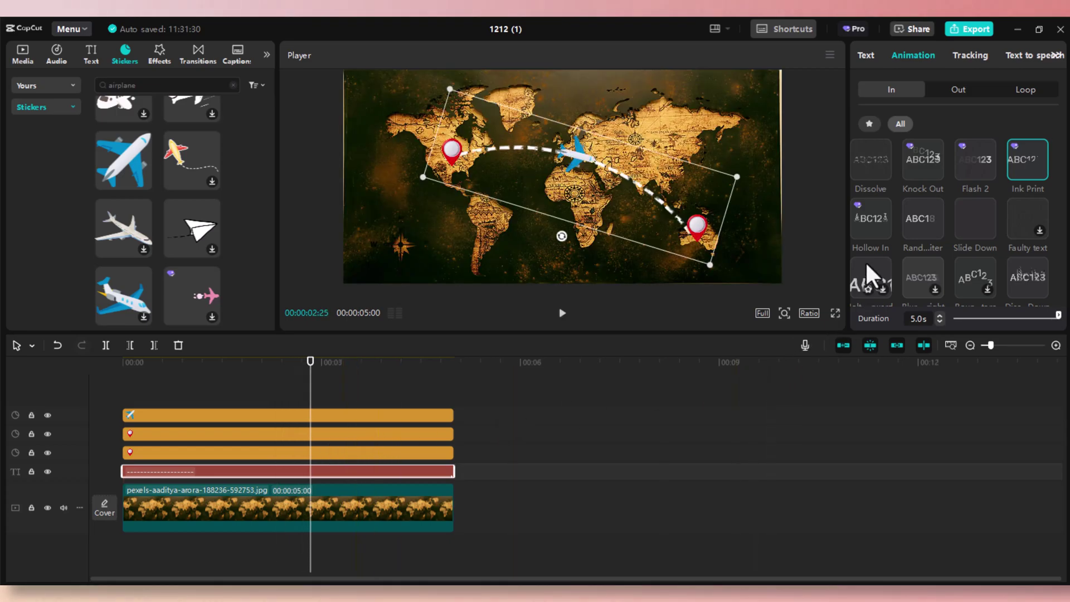
scroll(938, 228, down, 1)
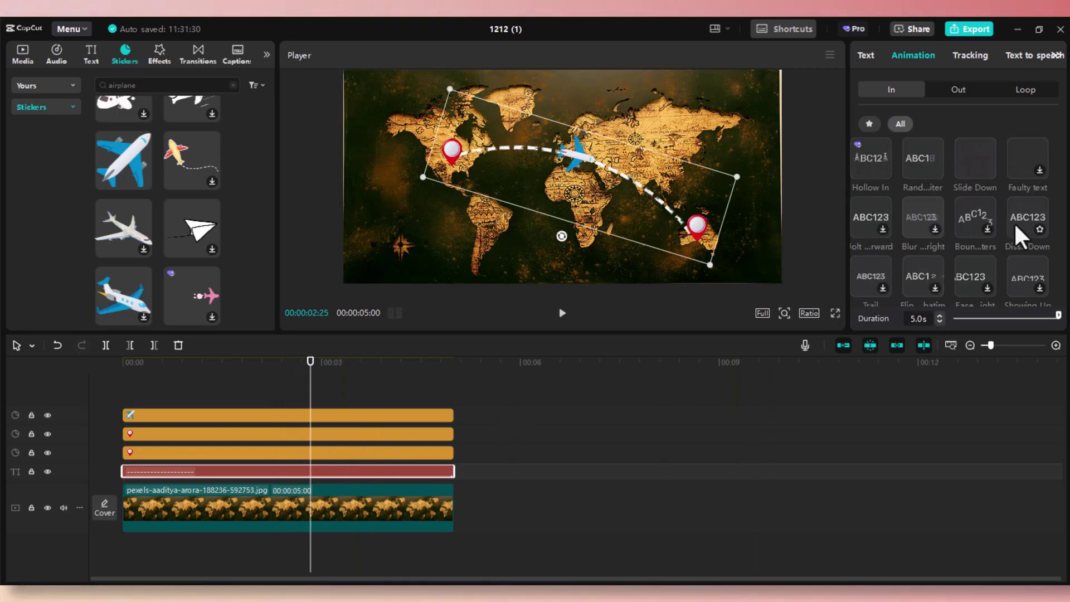
click(1014, 222)
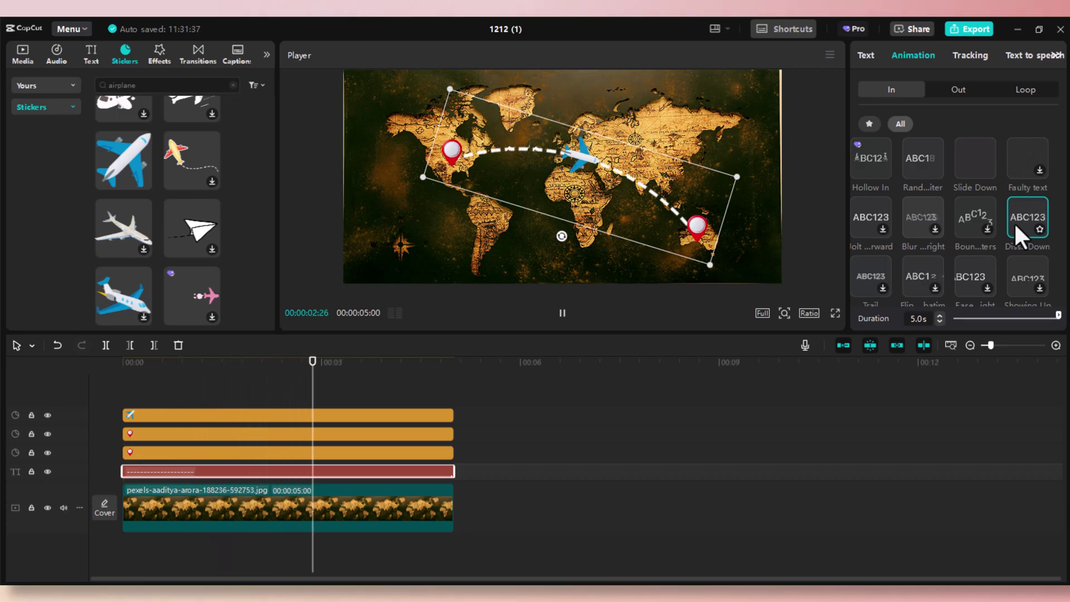
scroll(1015, 232, down, 2)
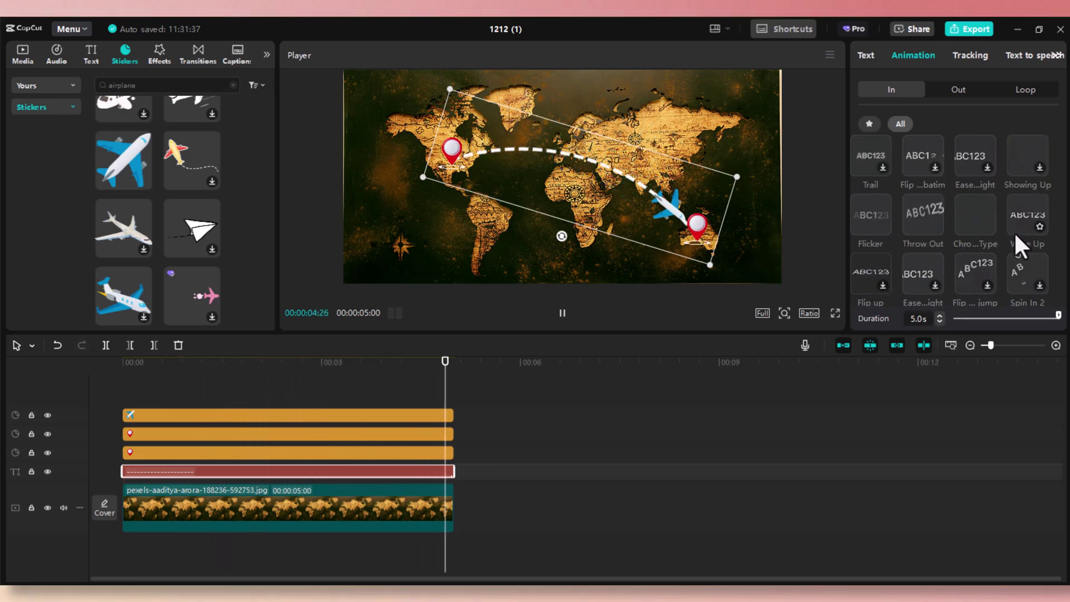
click(920, 213)
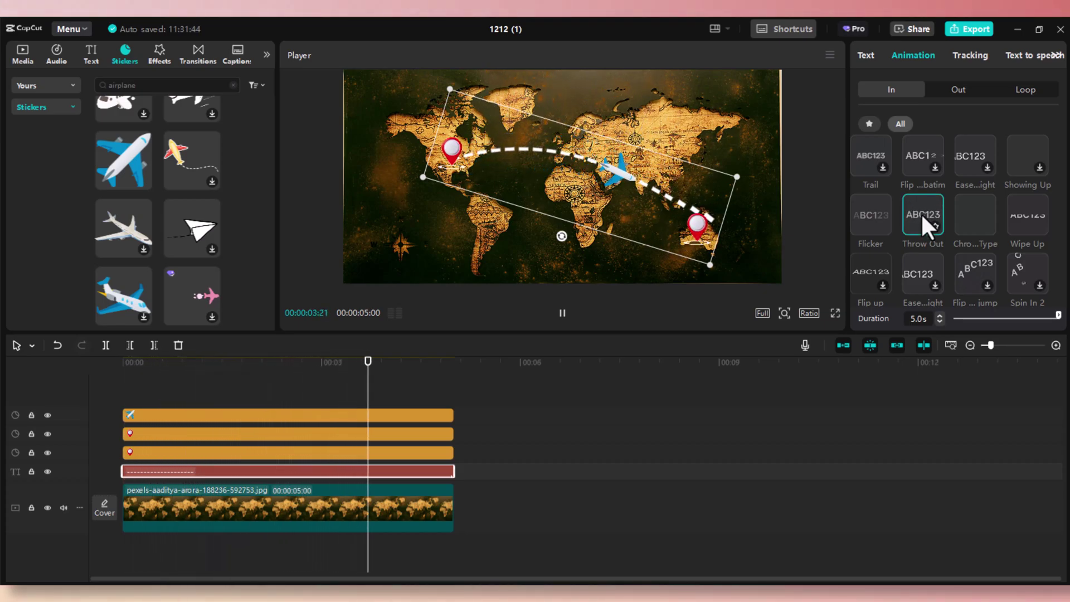
scroll(987, 229, down, 5)
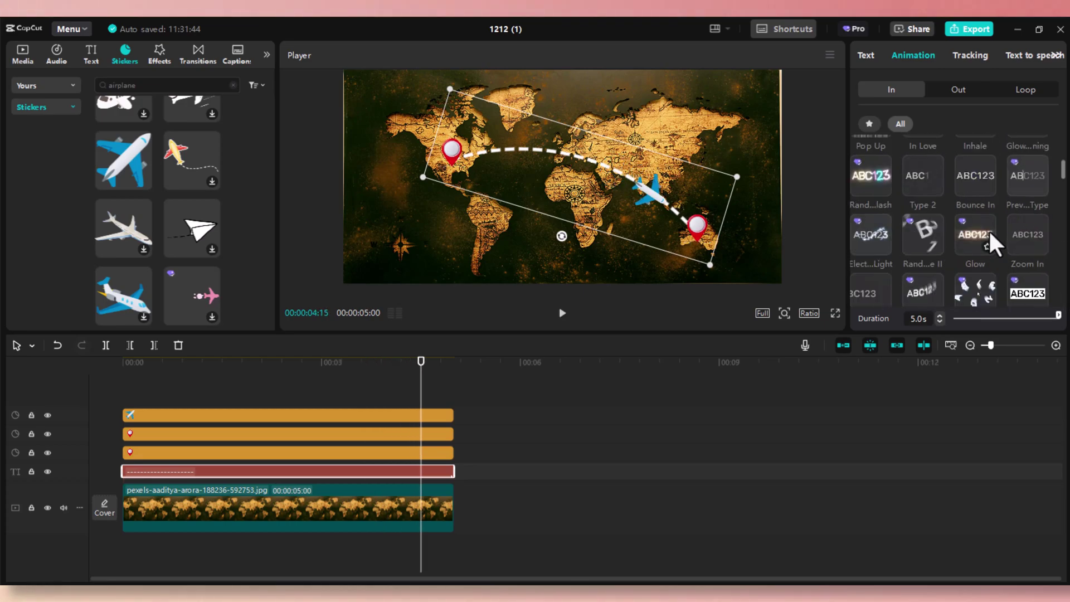
click(988, 229)
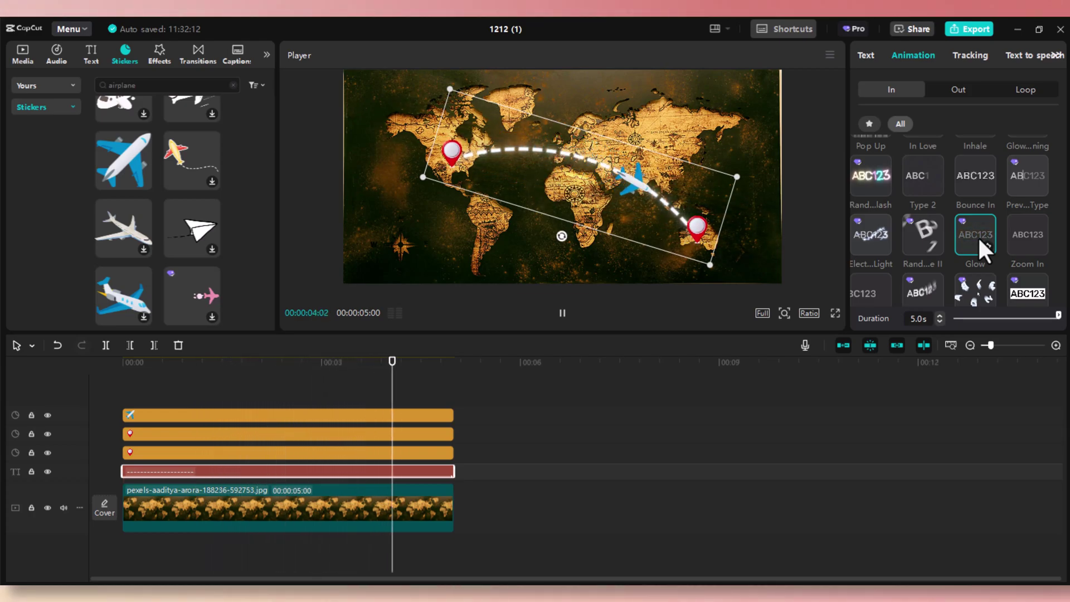
click(870, 181)
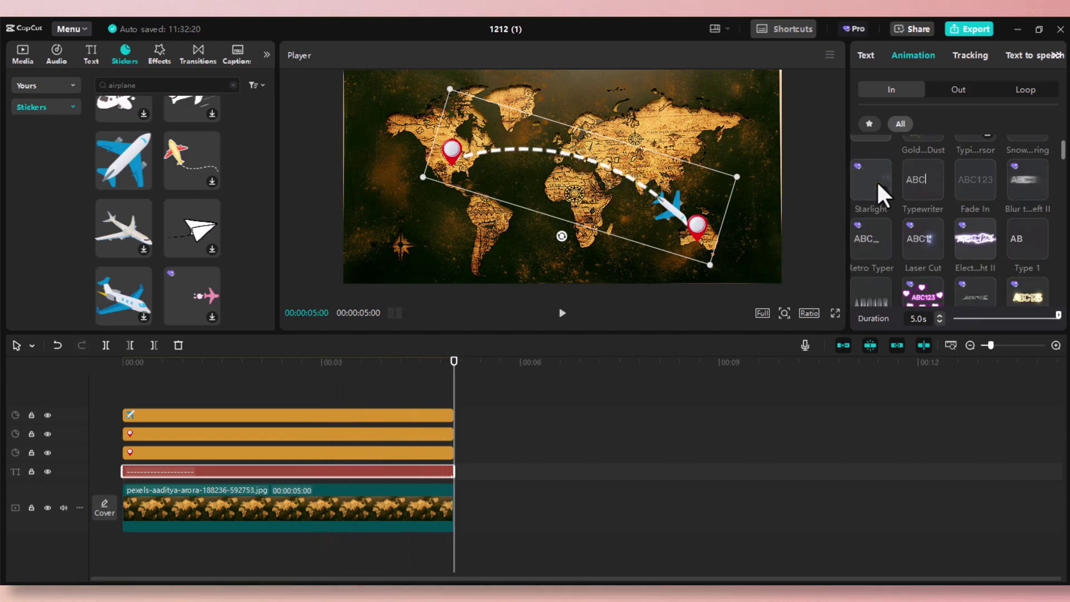
scroll(877, 181, down, 3)
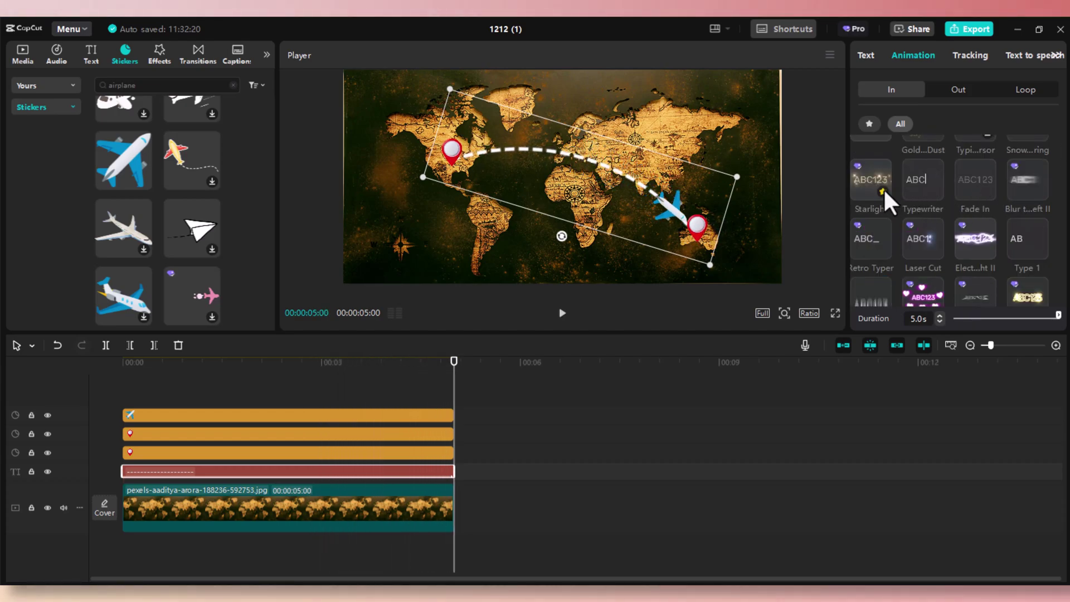
- Try the Starlight, Gold Dust, sparkle and Karaoke entrances on the dashed line and preview them
click(868, 184)
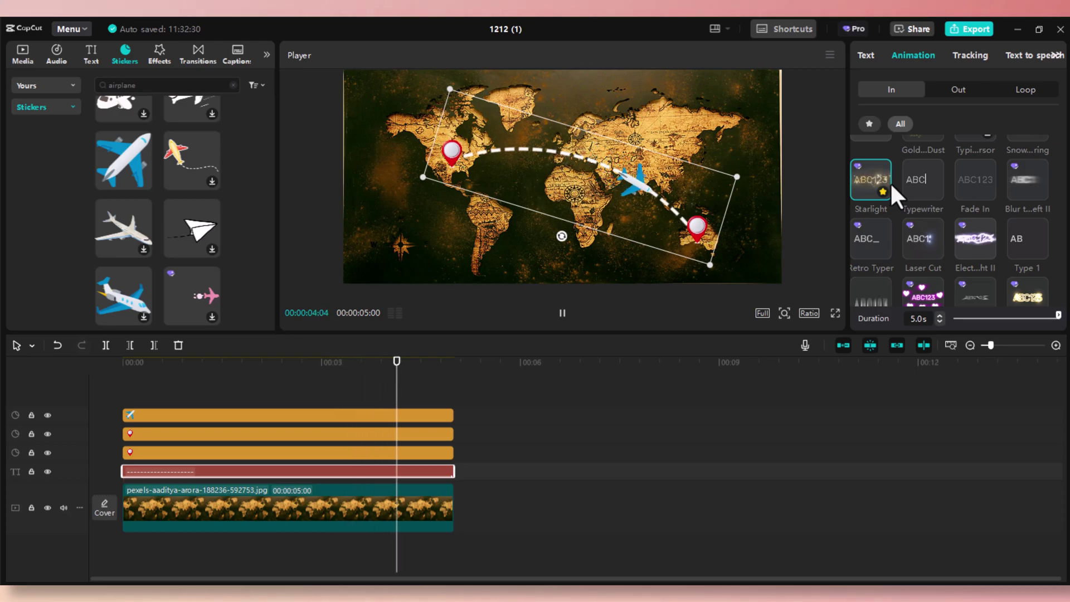
scroll(944, 192, up, 1)
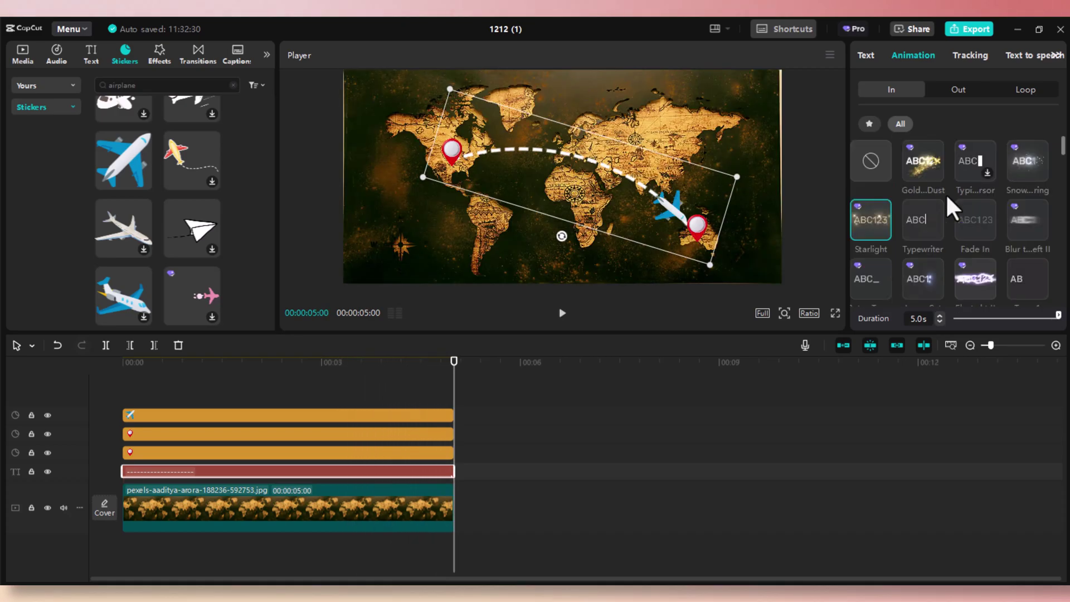
click(919, 169)
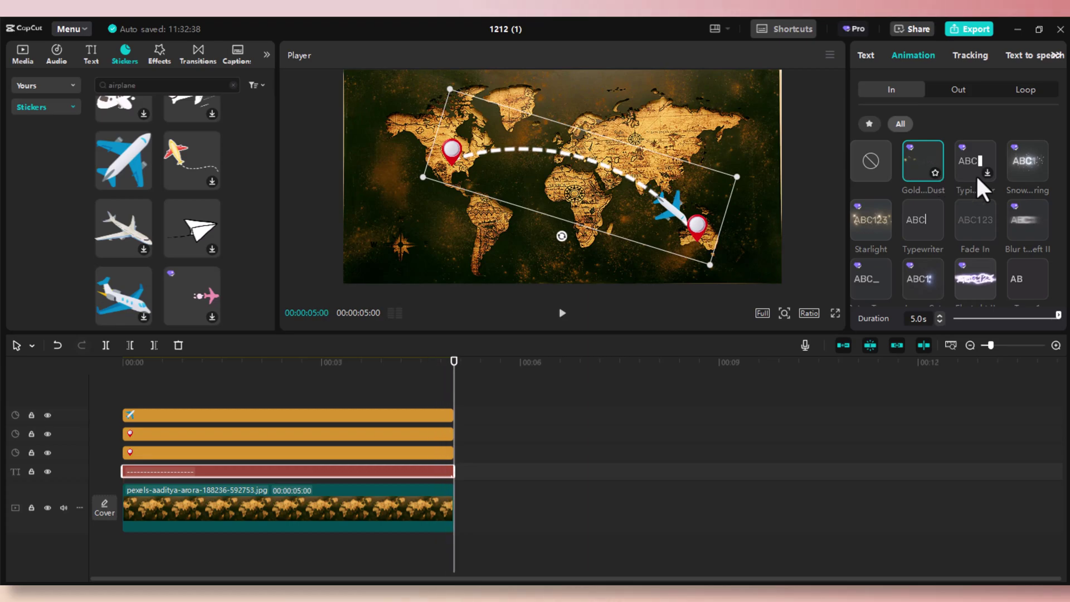
click(1017, 169)
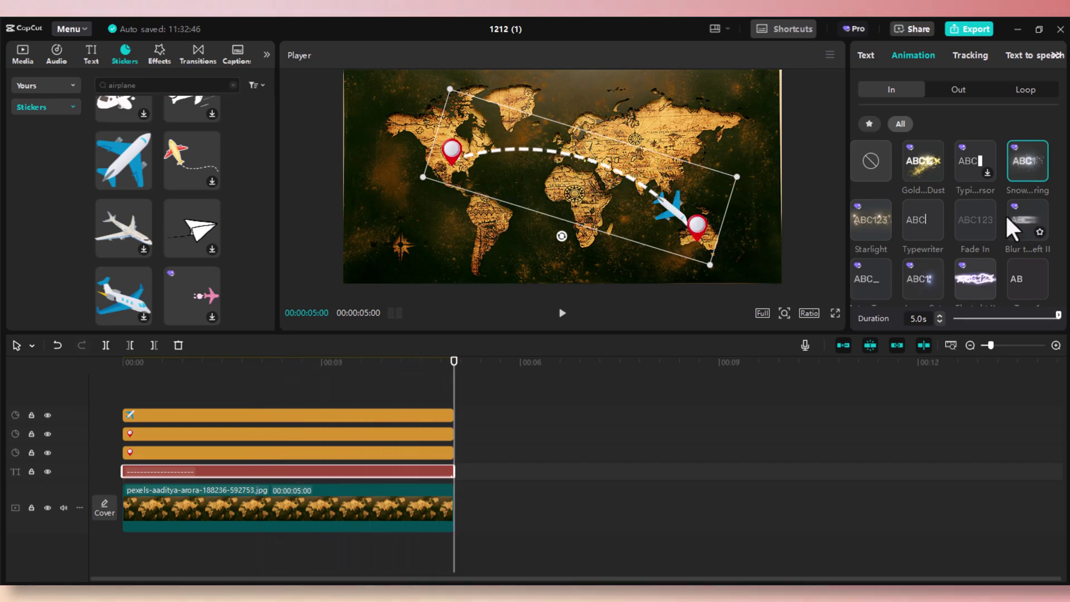
scroll(1005, 215, down, 6)
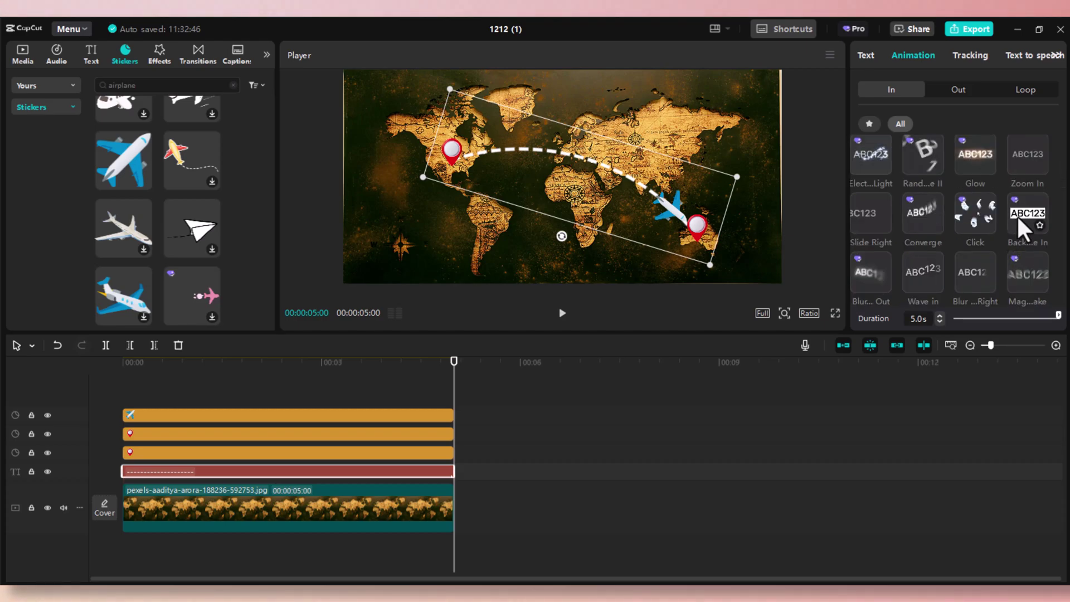
click(1016, 215)
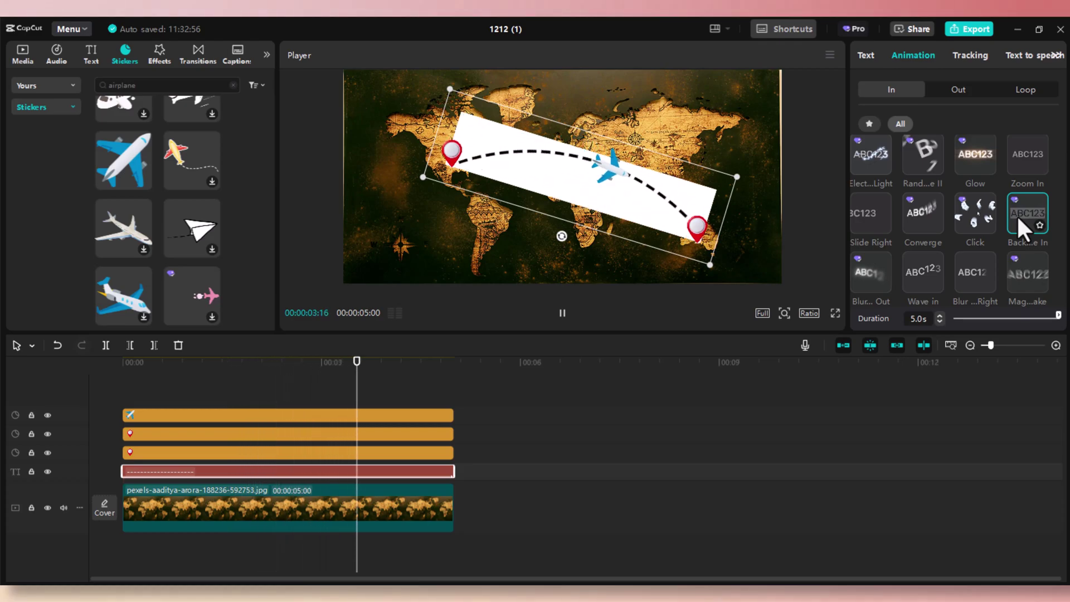
scroll(1017, 215, down, 3)
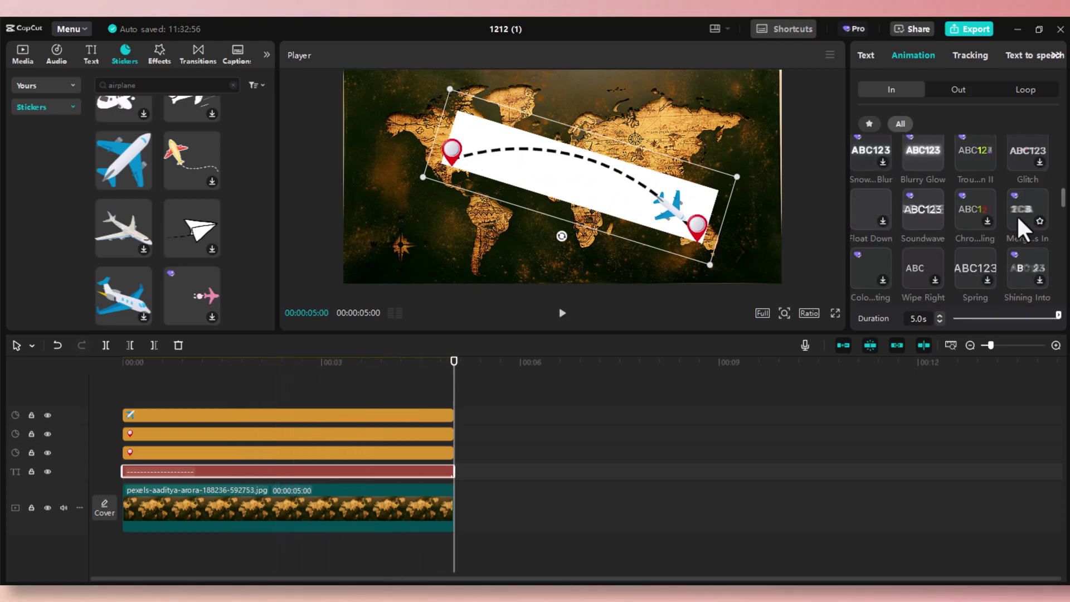
scroll(1017, 212, down, 2)
key(space)
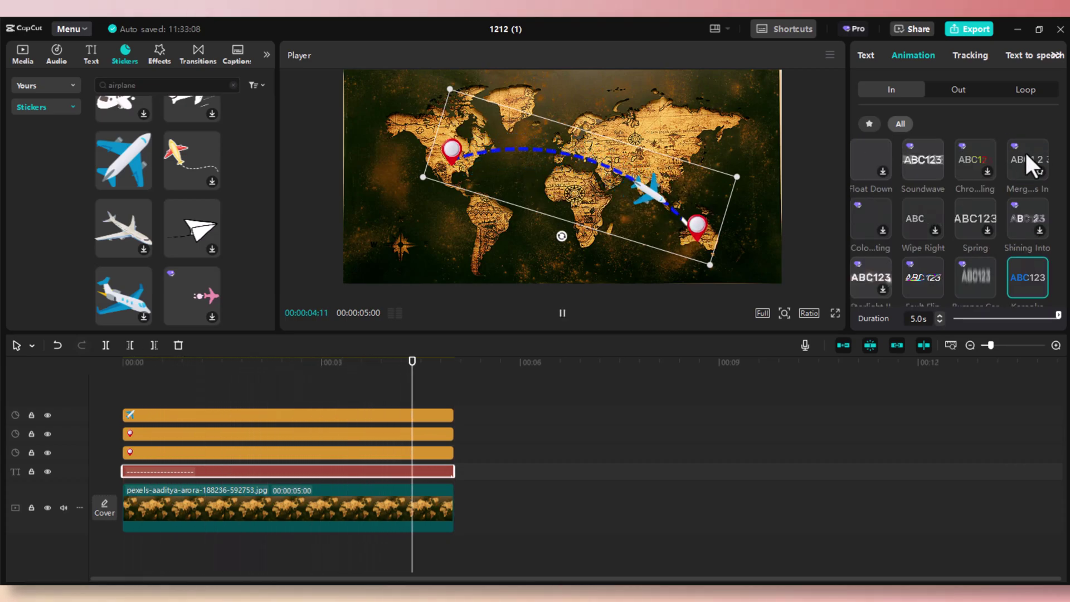
- Try the blur, garbled glitch and Stroke Fill entrances on the dashed line
scroll(947, 220, down, 2)
click(972, 208)
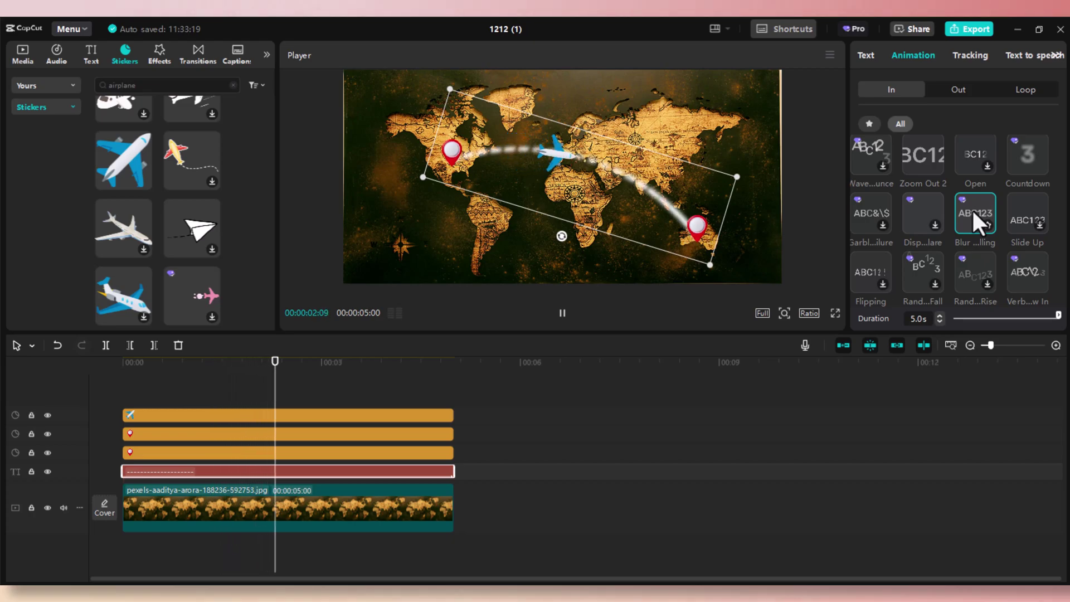
scroll(971, 209, down, 1)
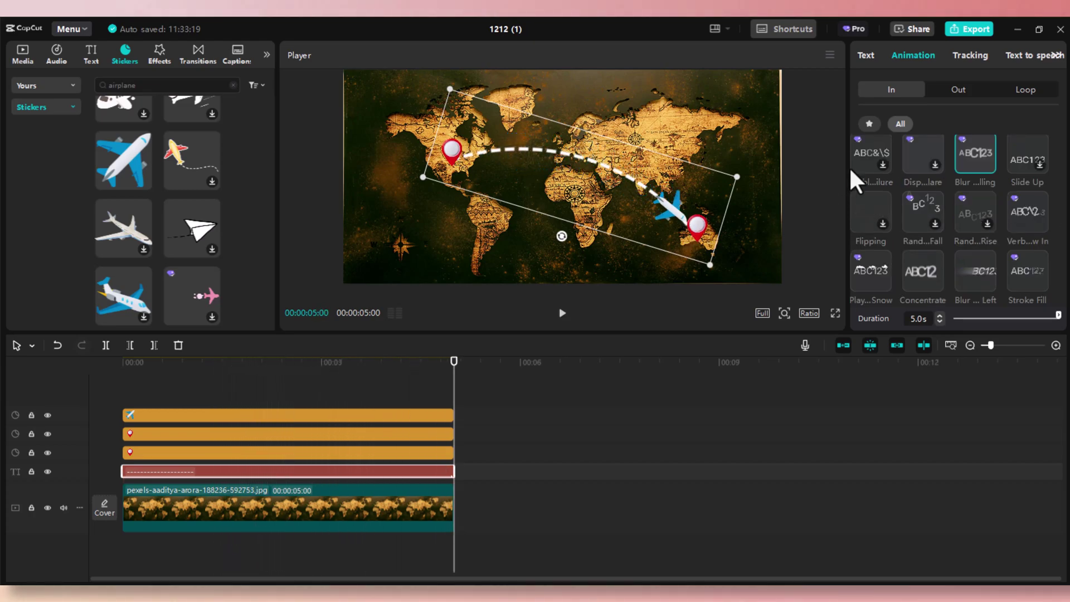
click(871, 155)
scroll(871, 156, up, 1)
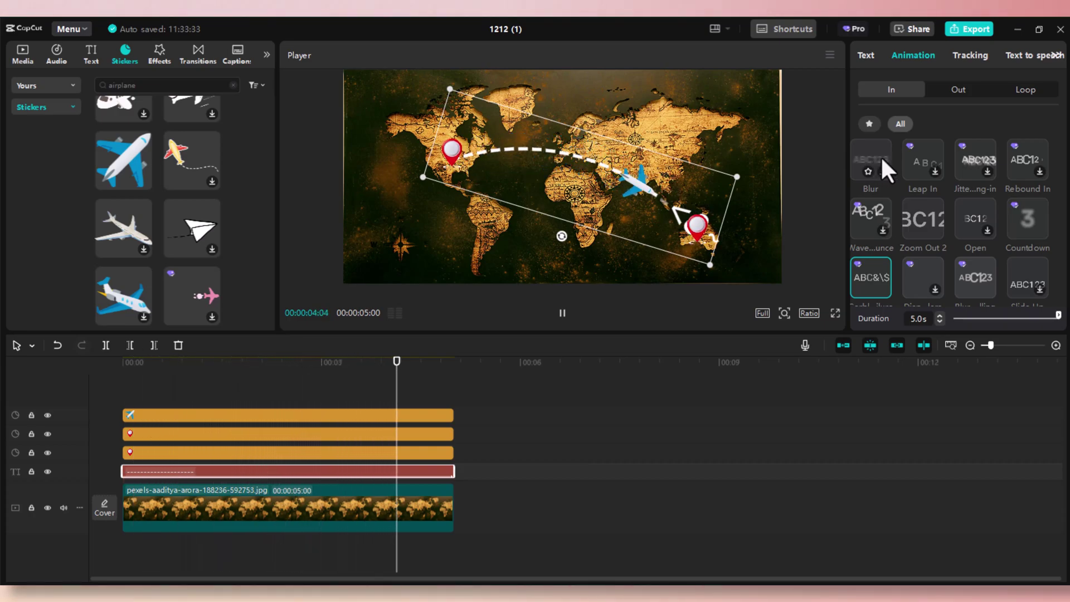
scroll(920, 232, down, 3)
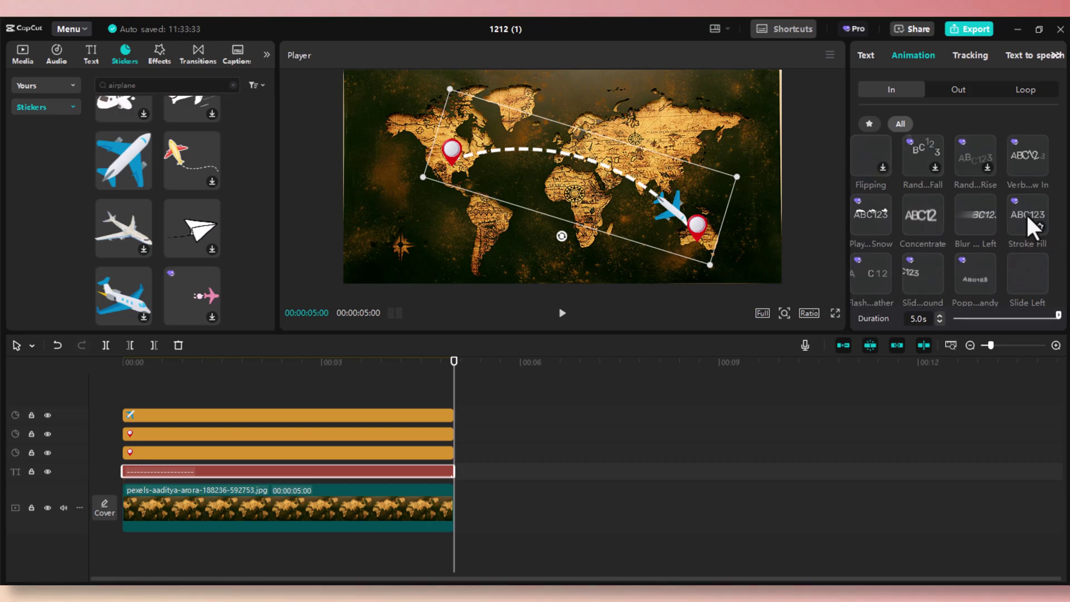
click(1028, 219)
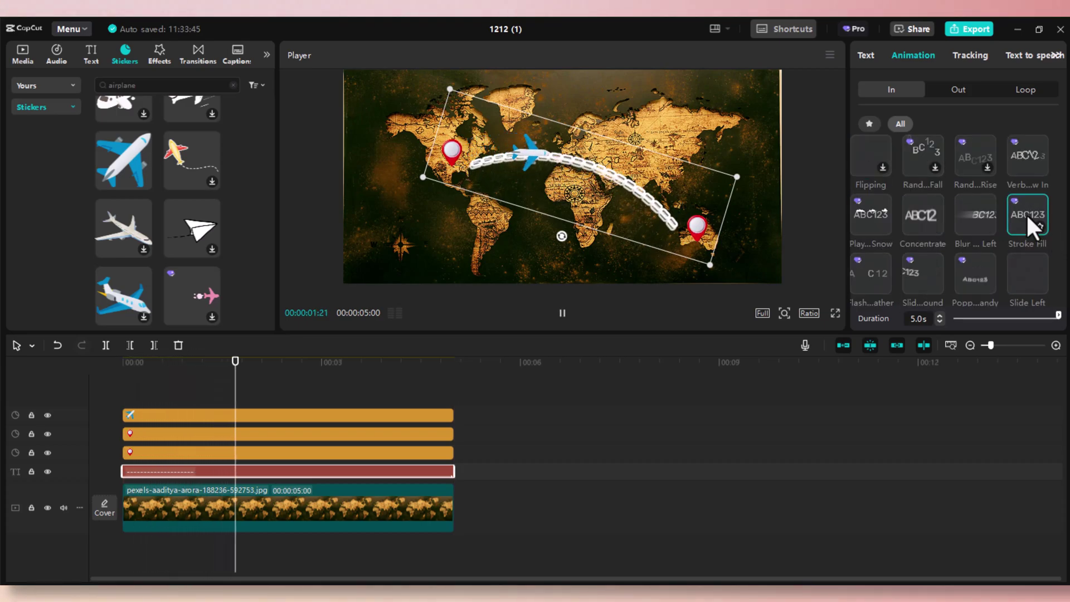
scroll(1025, 213, down, 5)
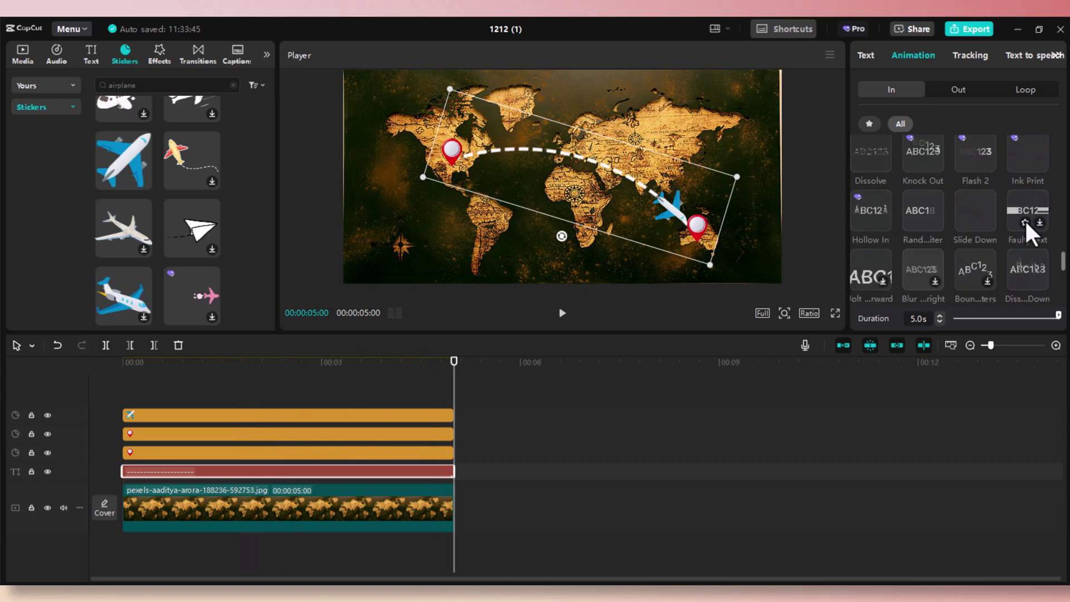
scroll(1024, 219, down, 1)
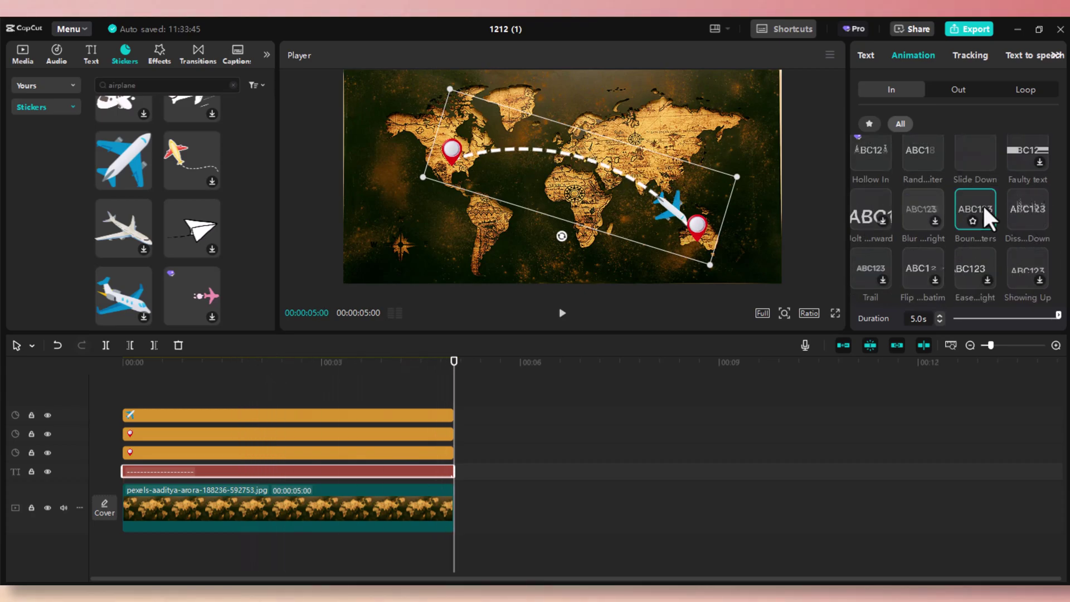
- Try the bouncing letters and Flash 2 entrances, finishing on Leap In
click(981, 204)
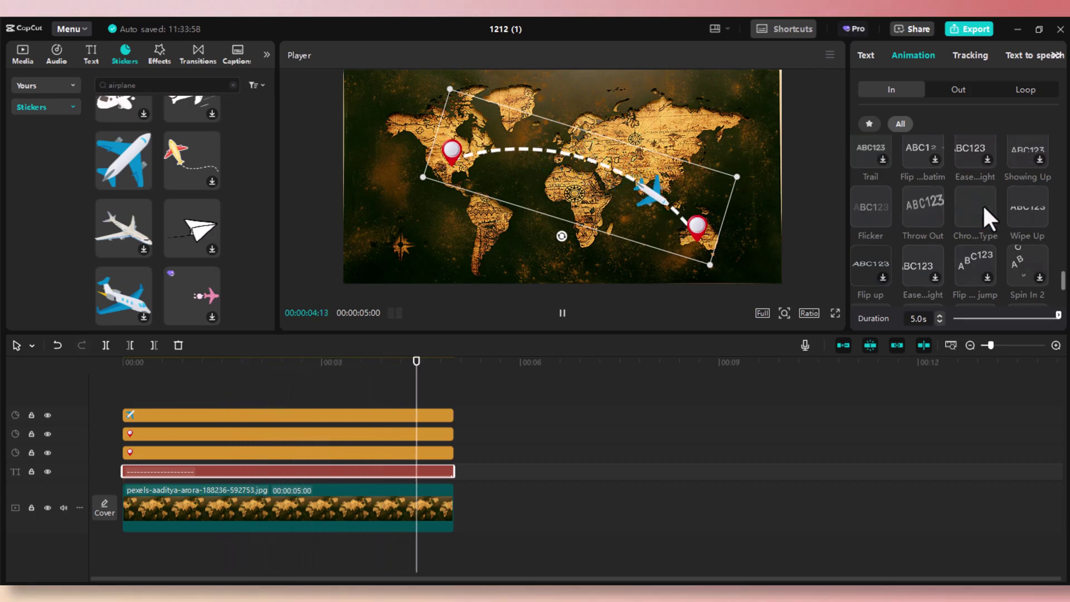
scroll(982, 204, down, 3)
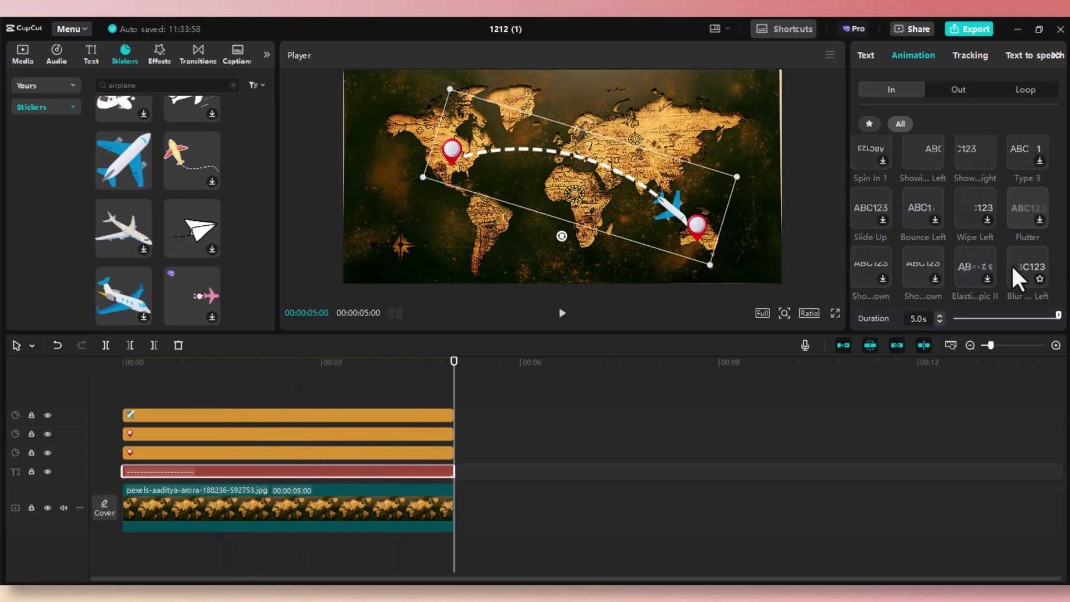
scroll(958, 245, down, 3)
click(977, 223)
scroll(924, 222, down, 3)
click(923, 222)
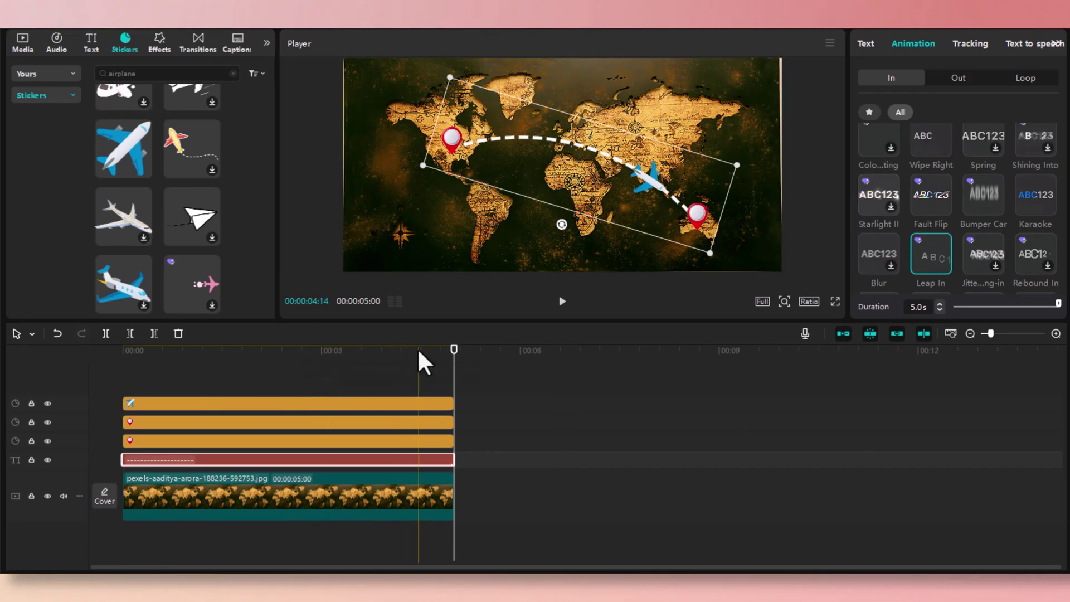
- Switch the dashed line's entrance animation to Wipe Right and scrub to check it
drag(417, 351, 285, 391)
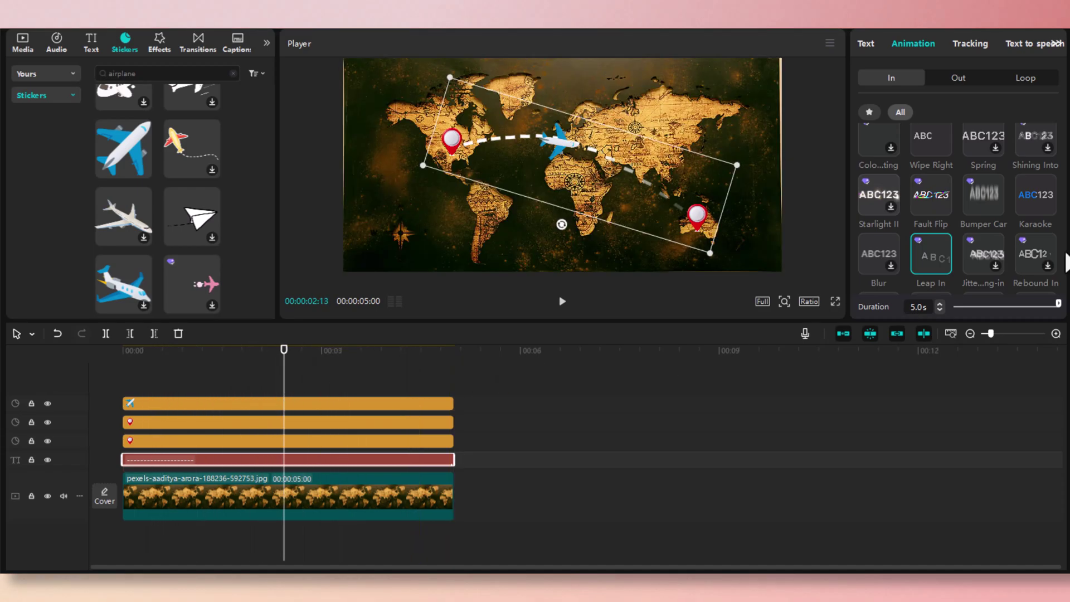
click(923, 141)
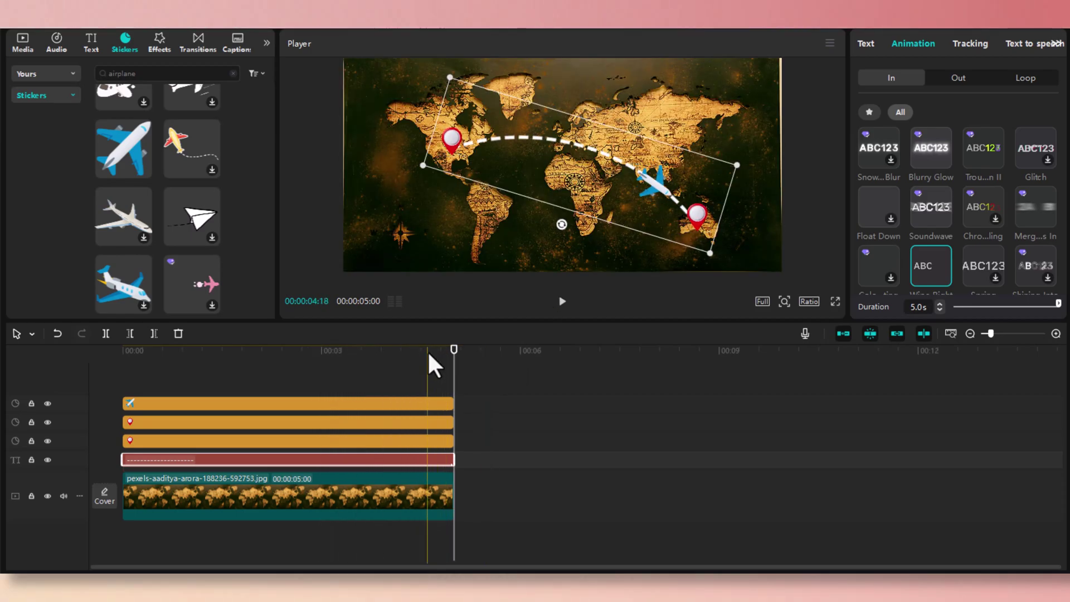
drag(428, 351, 398, 354)
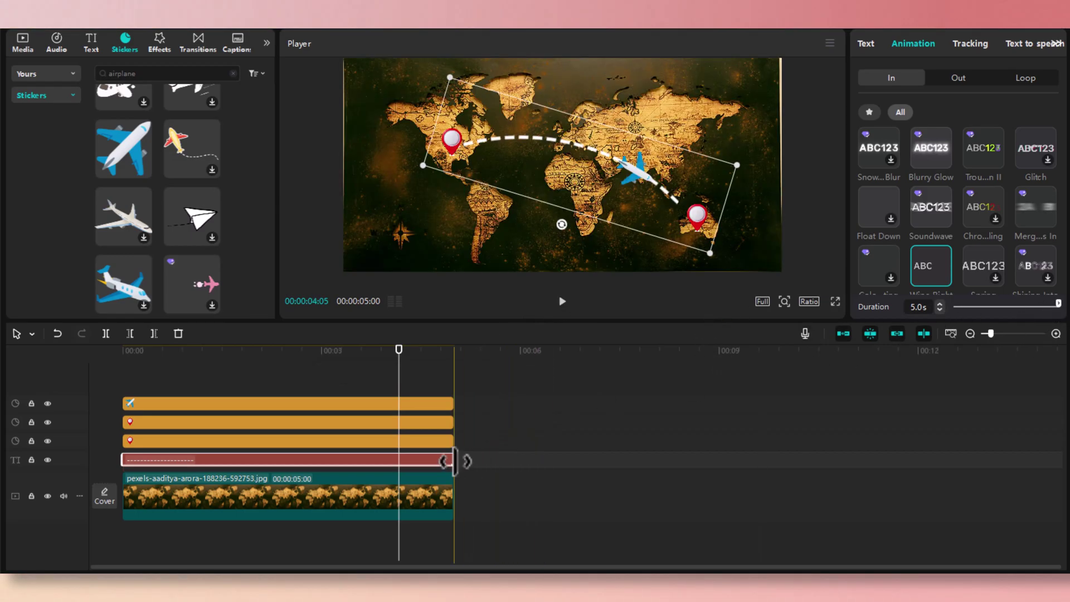
- Extend the dashed-line text clip to about 10 seconds and review the line reveal
drag(455, 460, 475, 459)
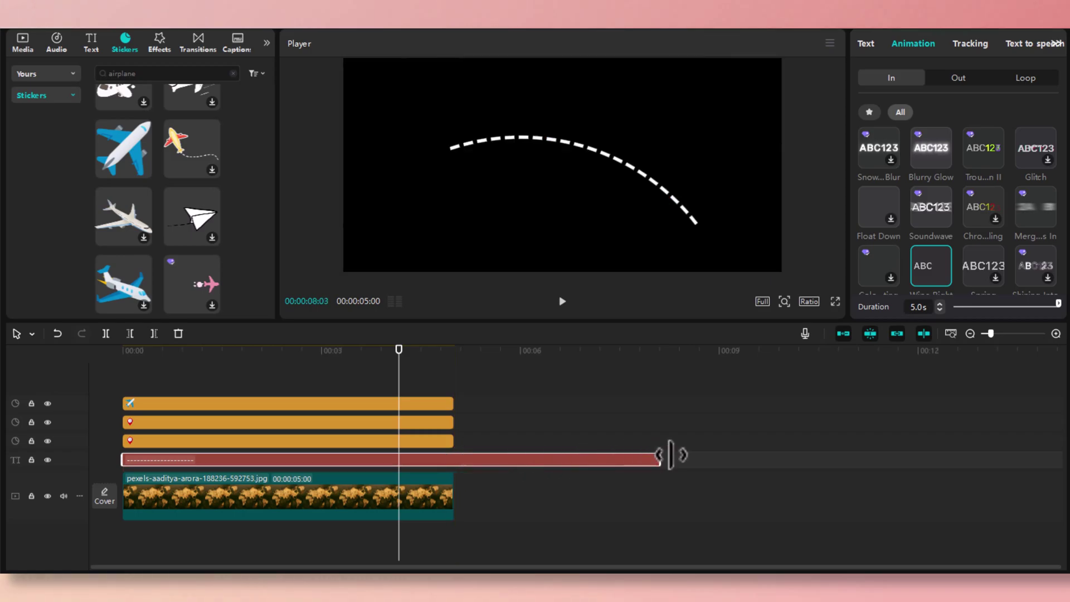
drag(786, 448, 786, 450)
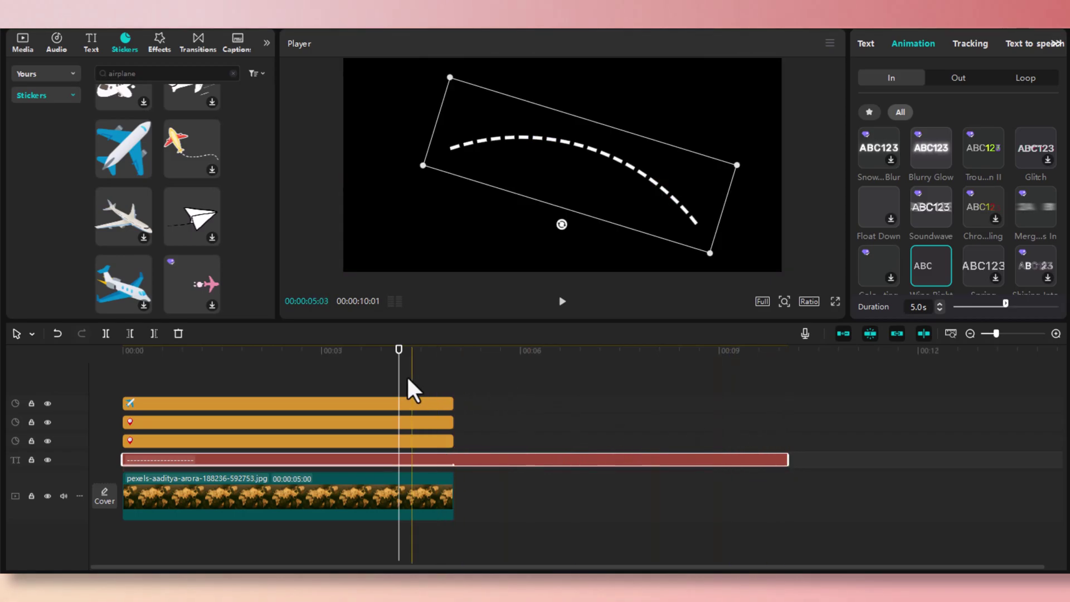
click(323, 352)
drag(322, 354, 398, 381)
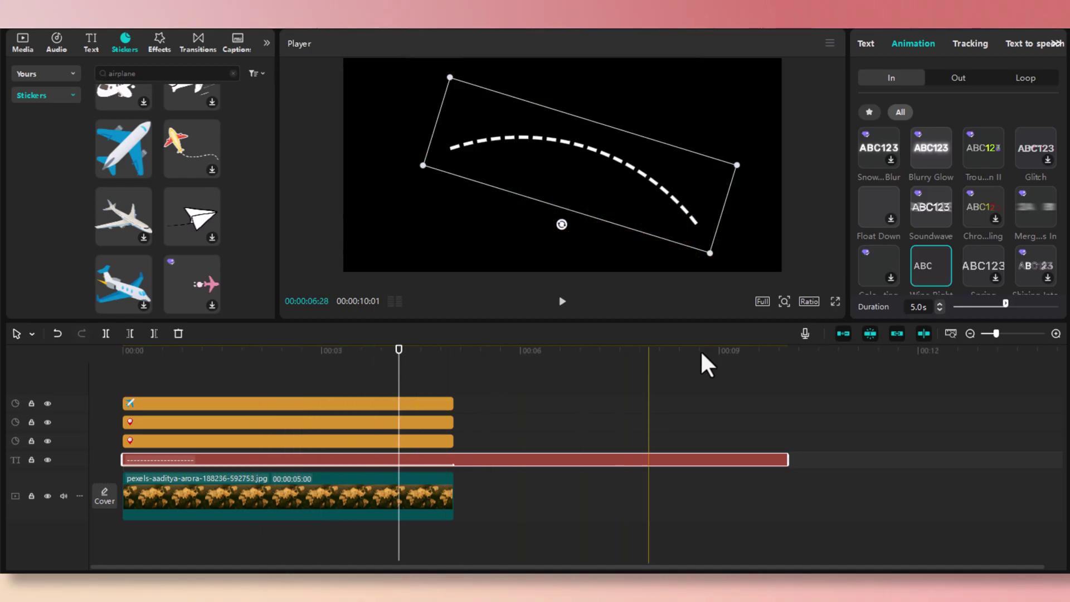
- Set the entrance animation duration to 6.0s and rewind the preview
drag(1006, 302, 1058, 306)
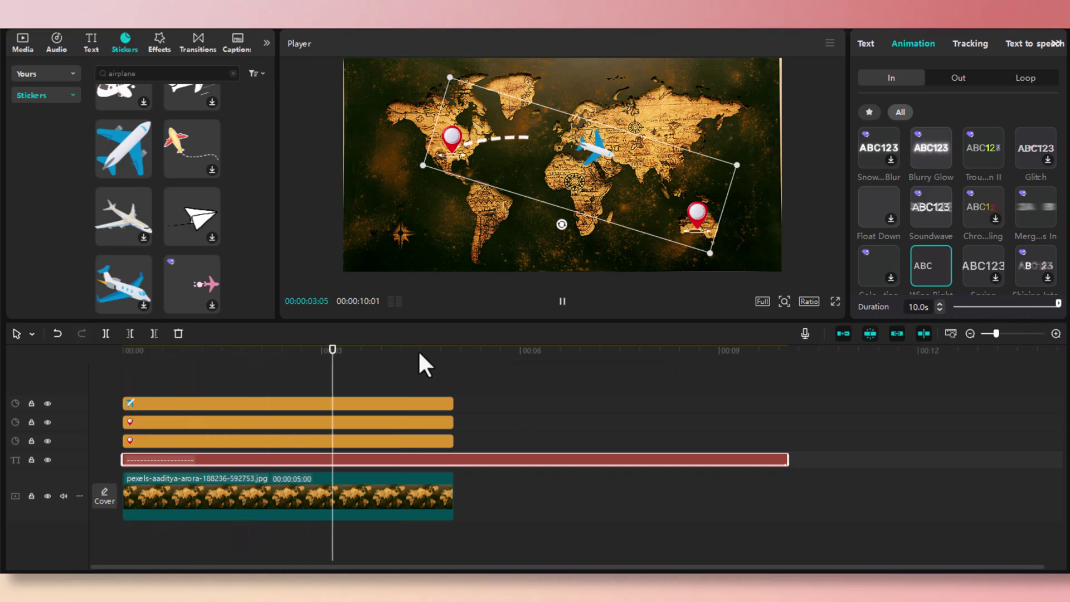
key(space)
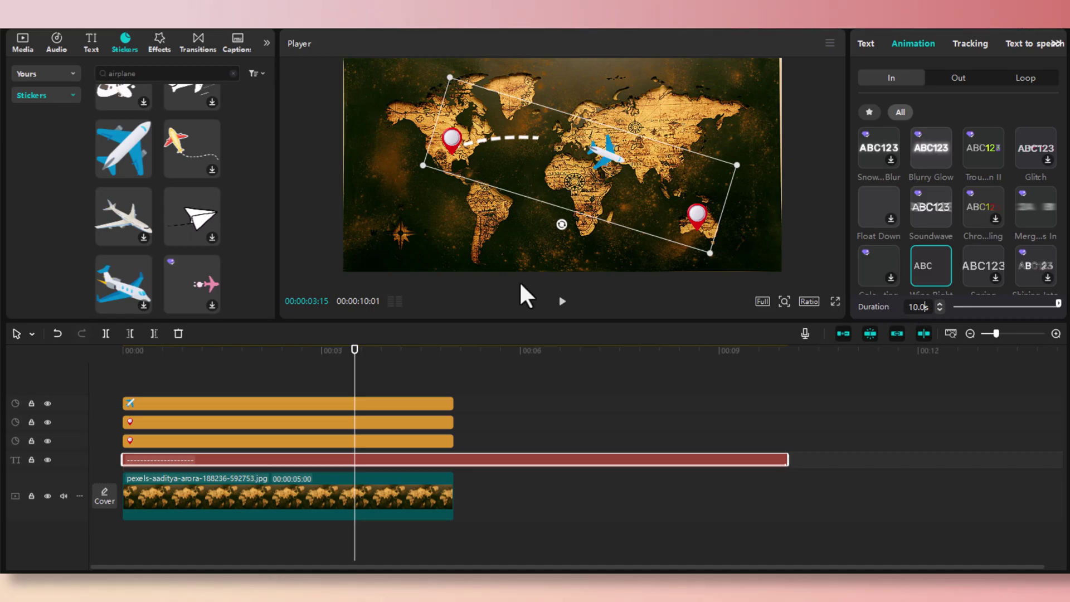
key(BackSpace)
key(BackSpace)
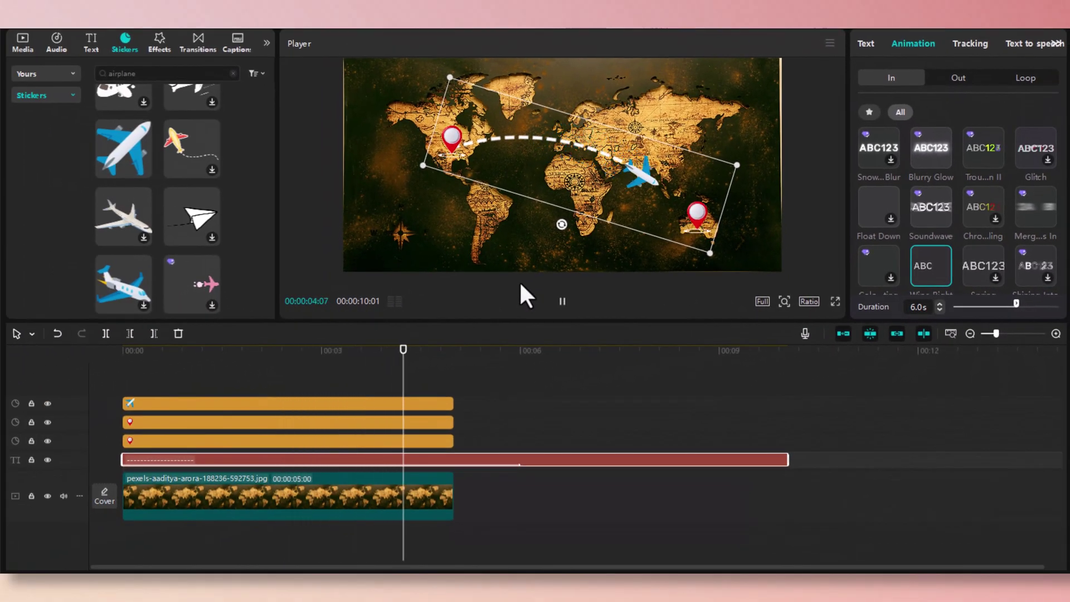
key(space)
drag(375, 363, 49, 443)
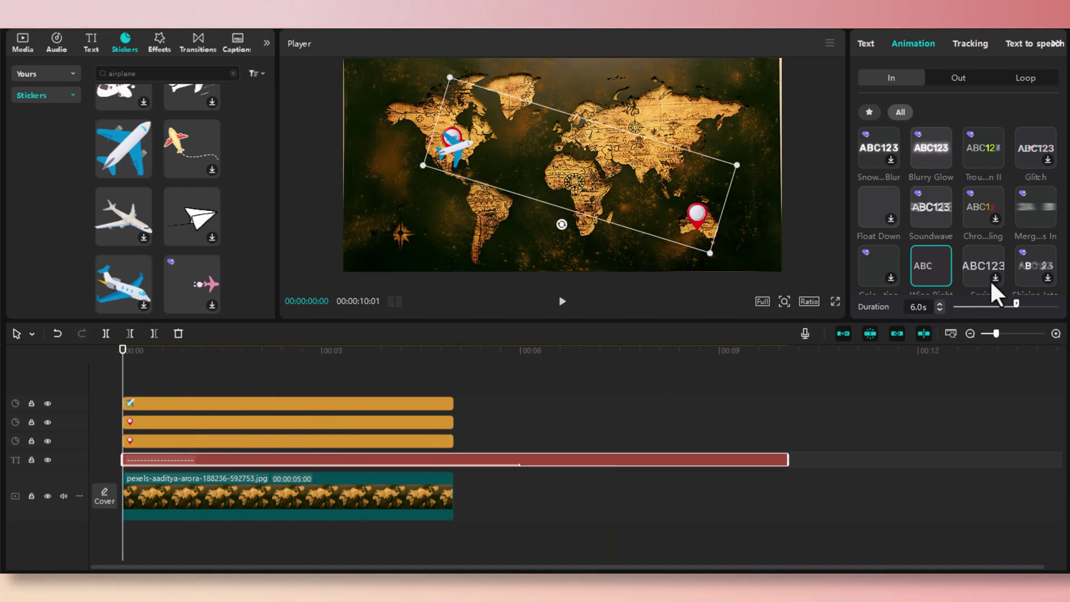
- Change the dashed path's entrance to Blur to Left II and preview it near the 5-second mark
scroll(1025, 196, down, 5)
scroll(1025, 199, up, 2)
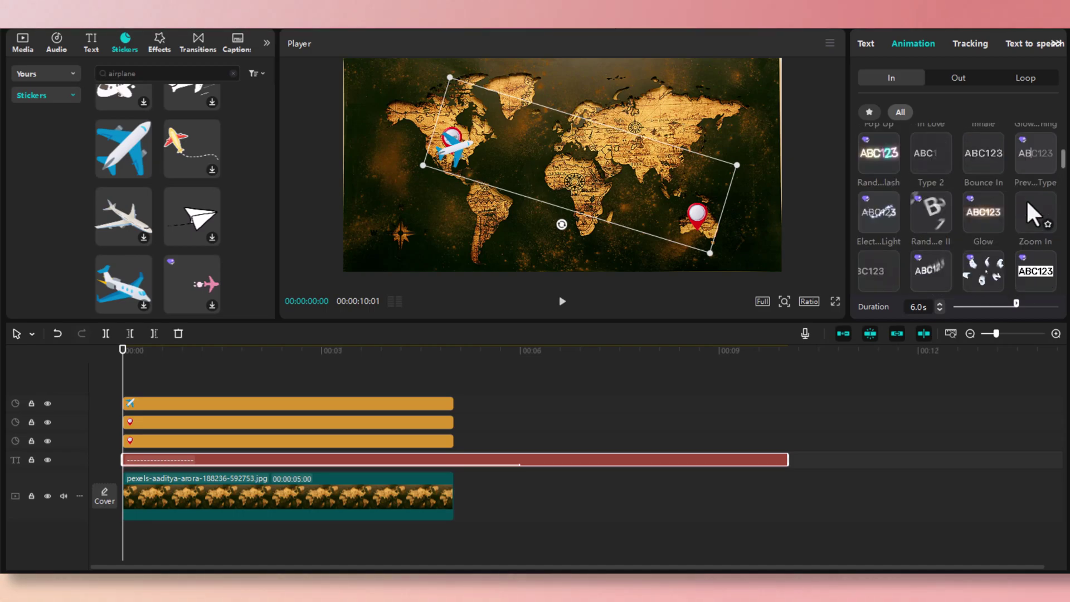
scroll(1025, 199, up, 1)
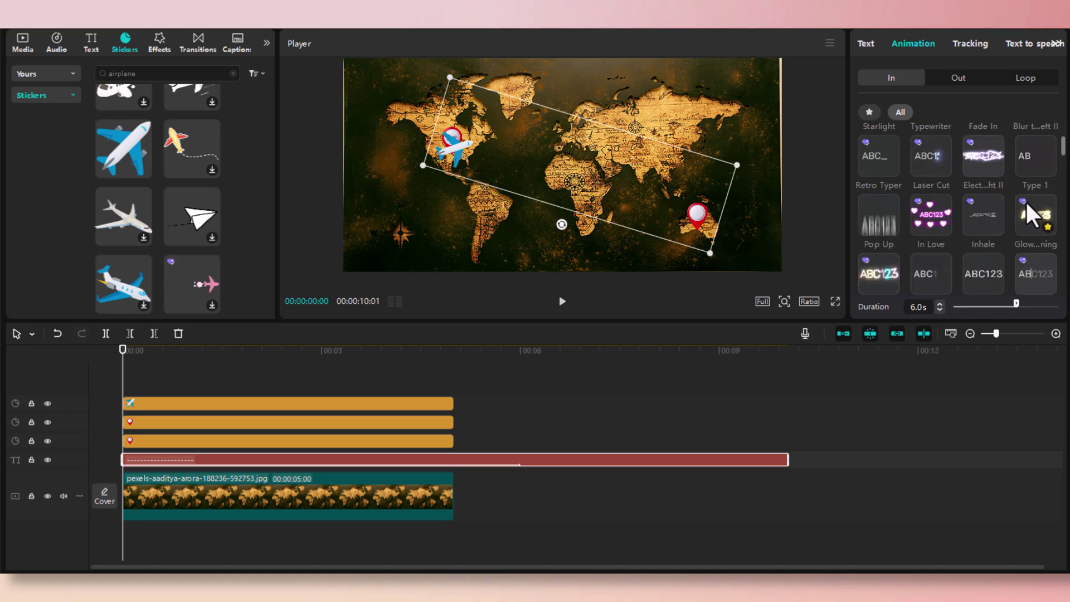
click(1028, 144)
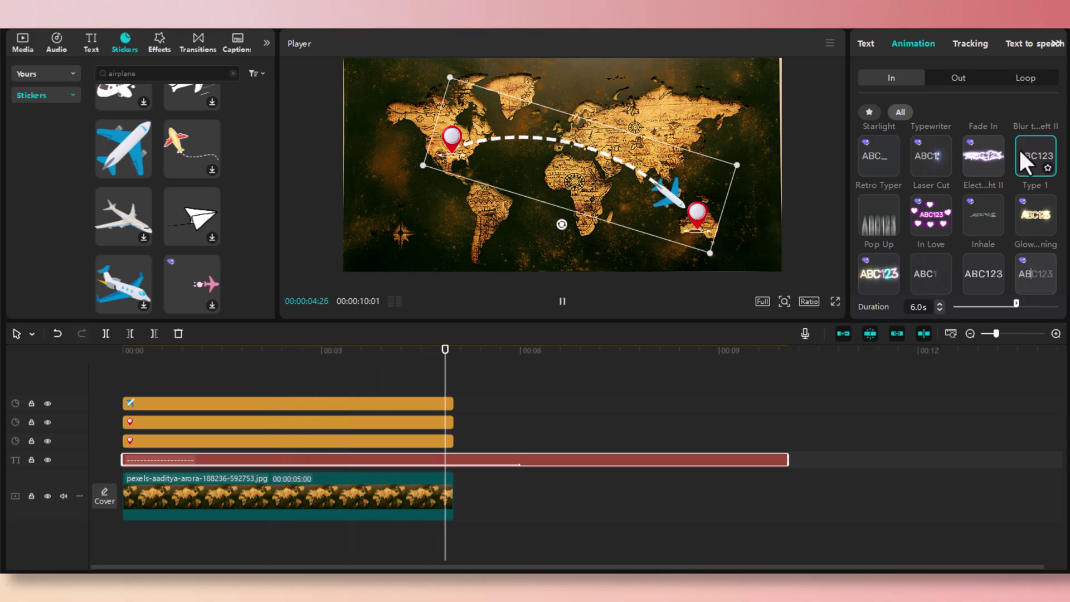
drag(440, 351, 450, 363)
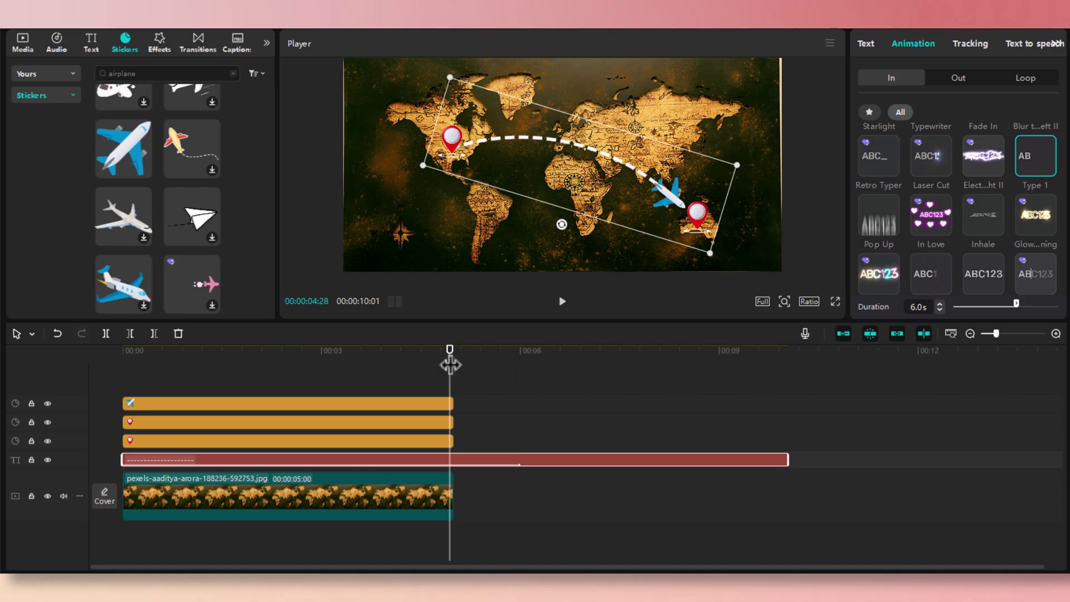
- Trim the dashed-line text clip to end at 5 seconds, matching the map
click(448, 459)
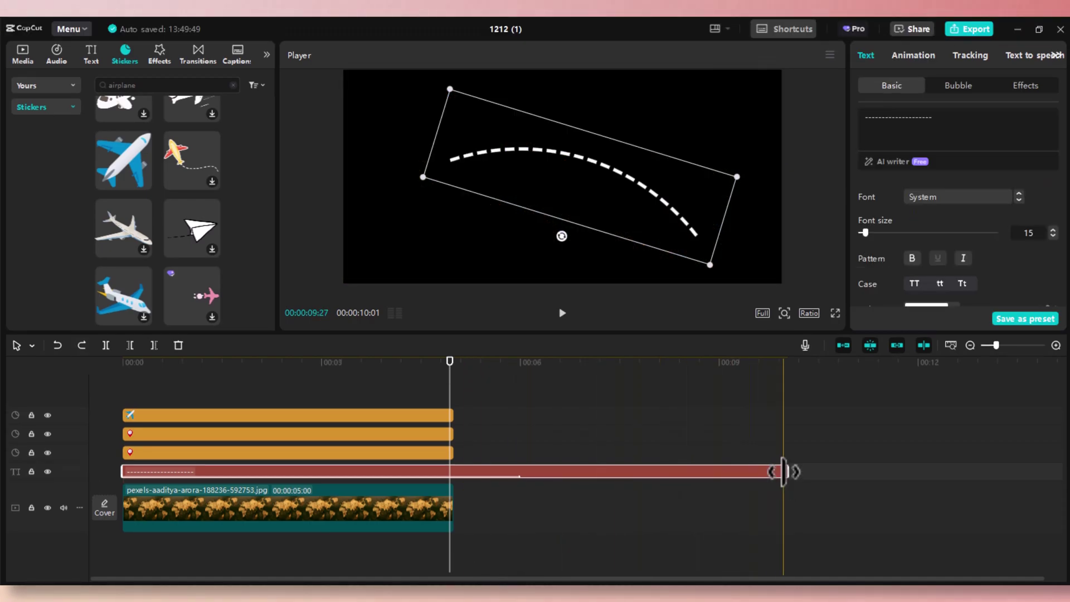
drag(784, 472, 454, 483)
drag(412, 363, 112, 380)
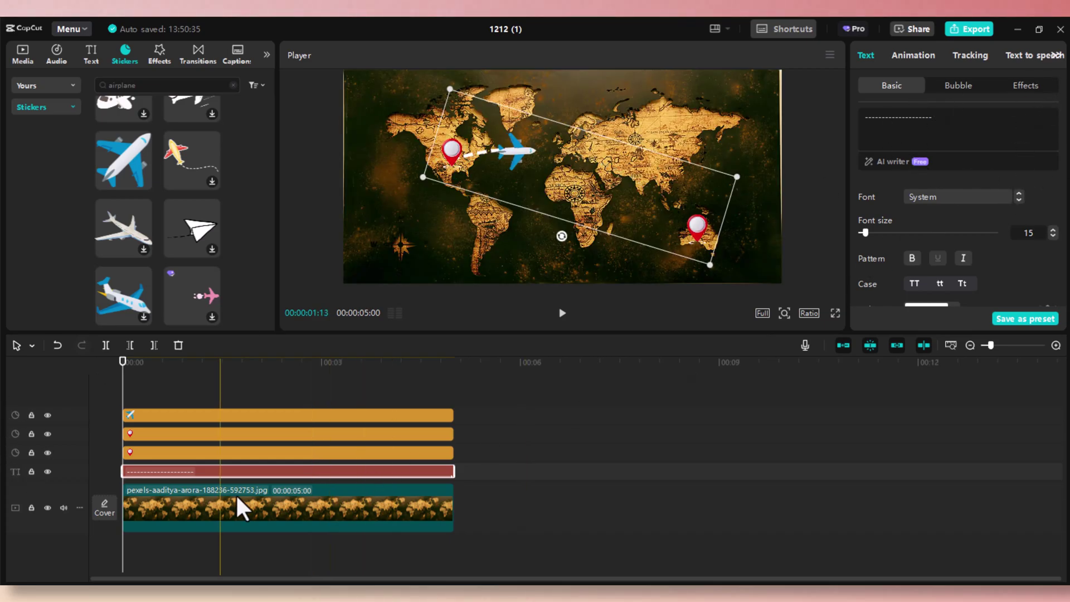
- Convert the text clip into a compound clip (Compound clip1)
right_click(284, 471)
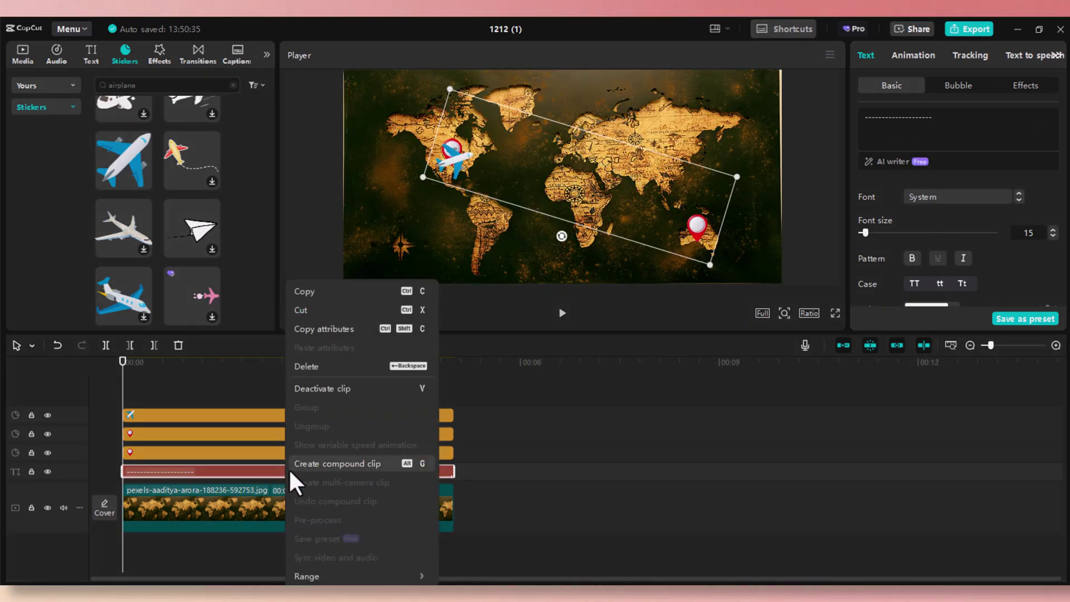
click(310, 463)
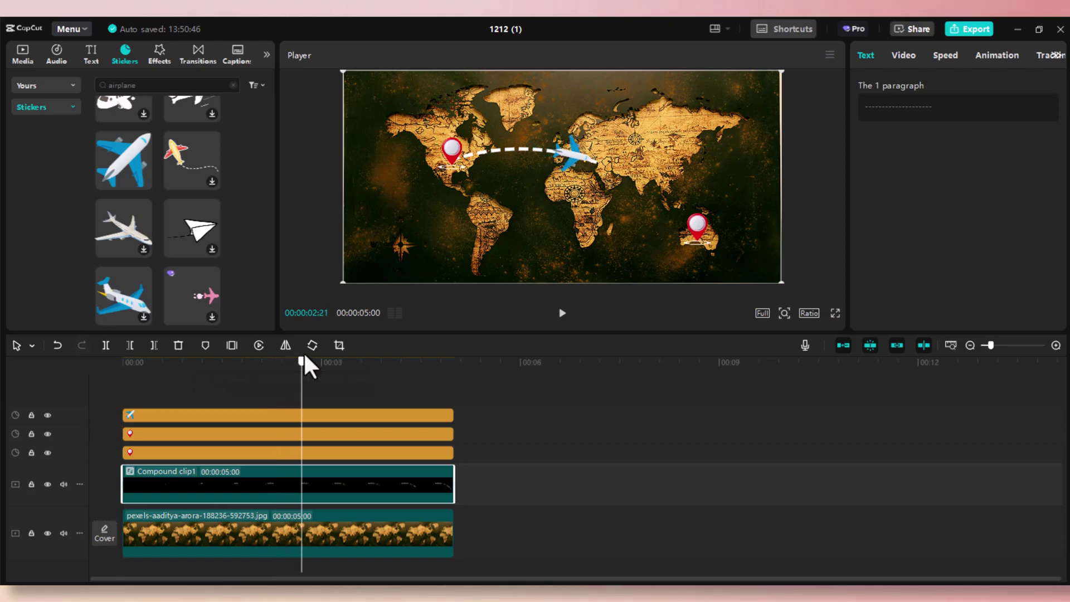
click(248, 372)
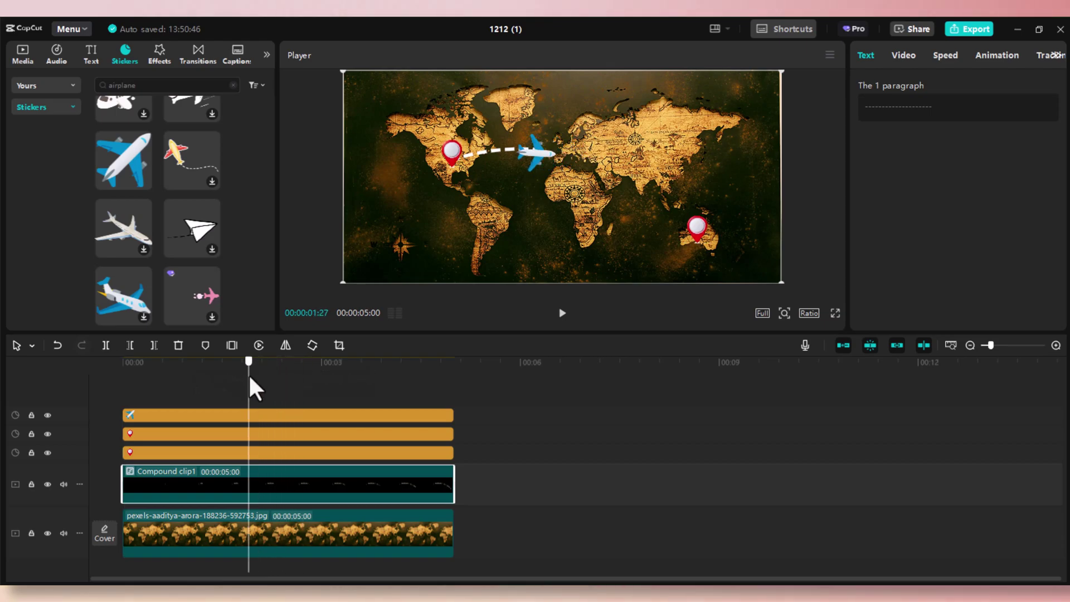
- Add a Horizontal mask to Compound clip1 and rotate it -90° to stand vertical
click(909, 53)
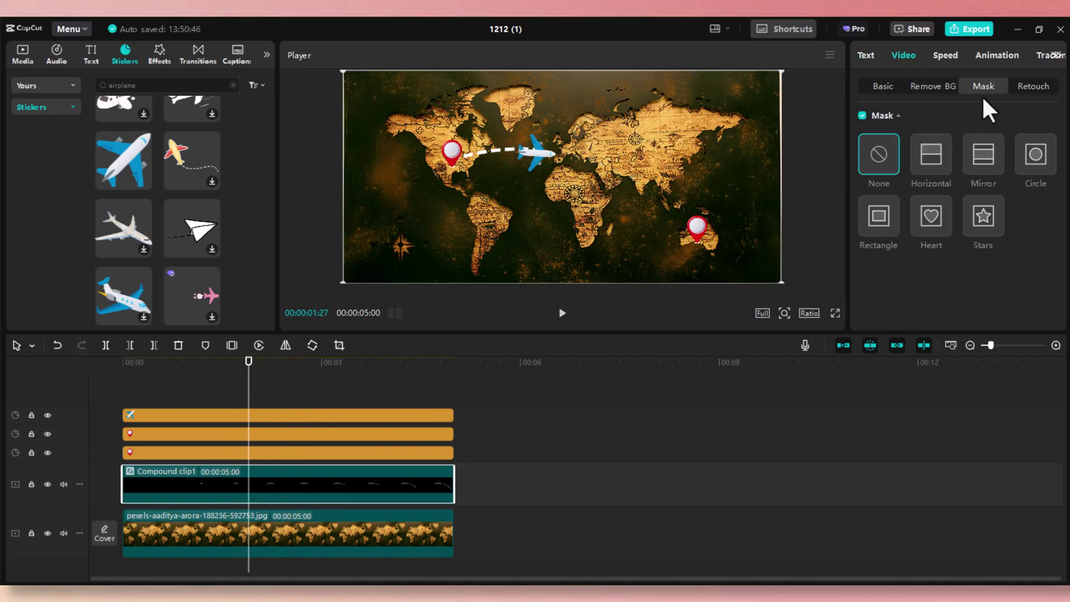
click(932, 158)
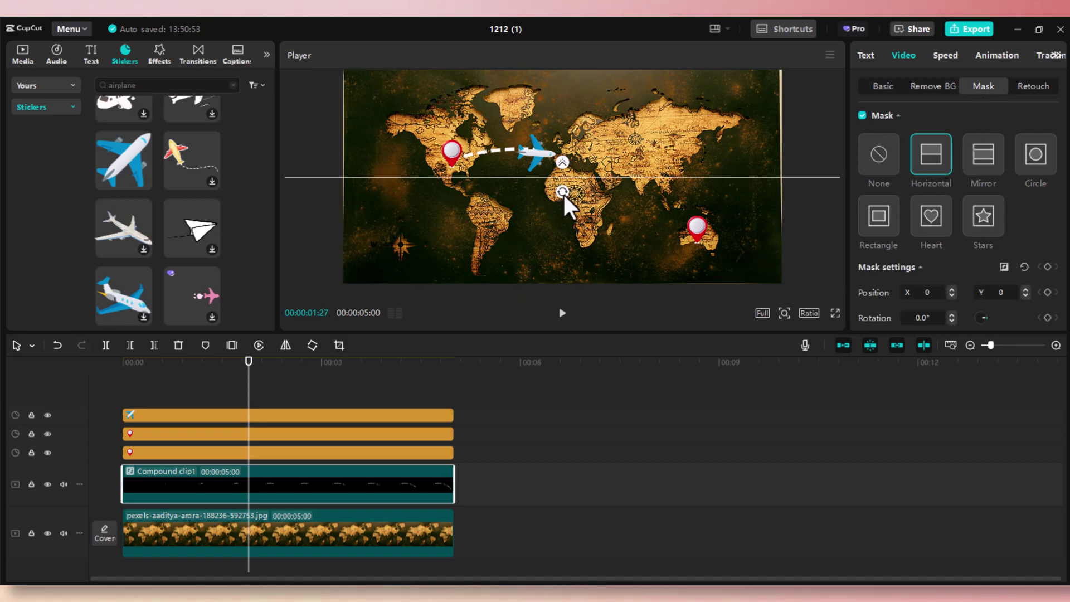
drag(563, 196, 613, 181)
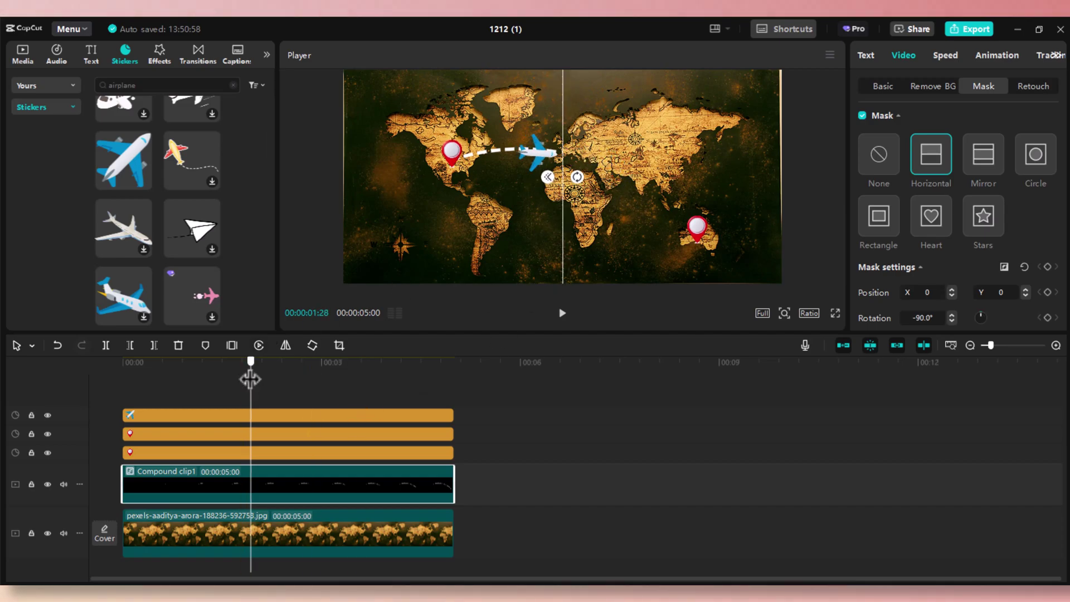
drag(242, 377, 313, 380)
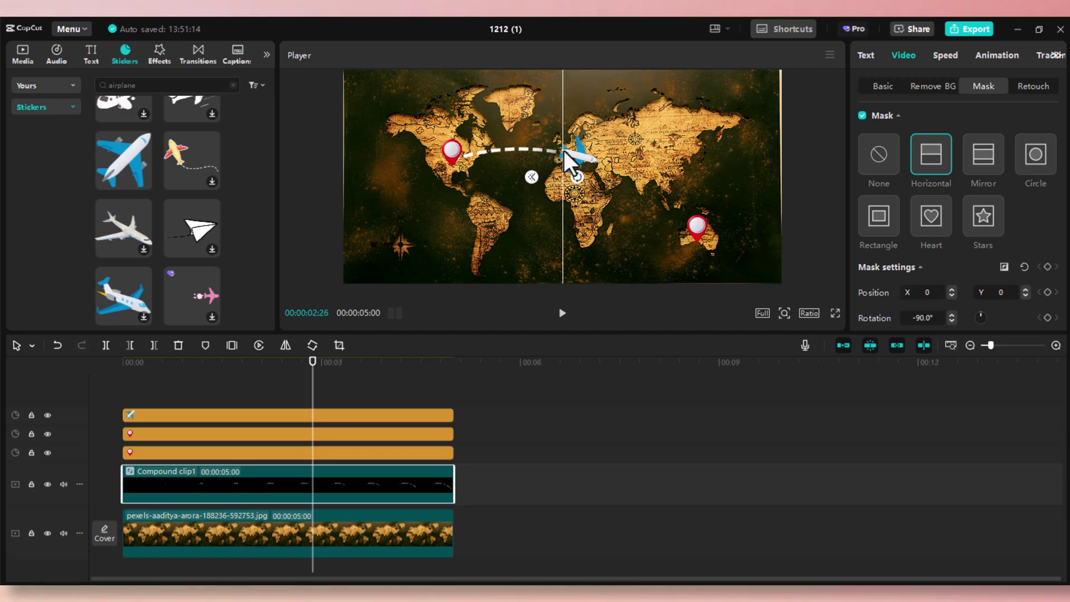
- Slide the mask line left to X -481 at the first pin
drag(316, 378, 120, 411)
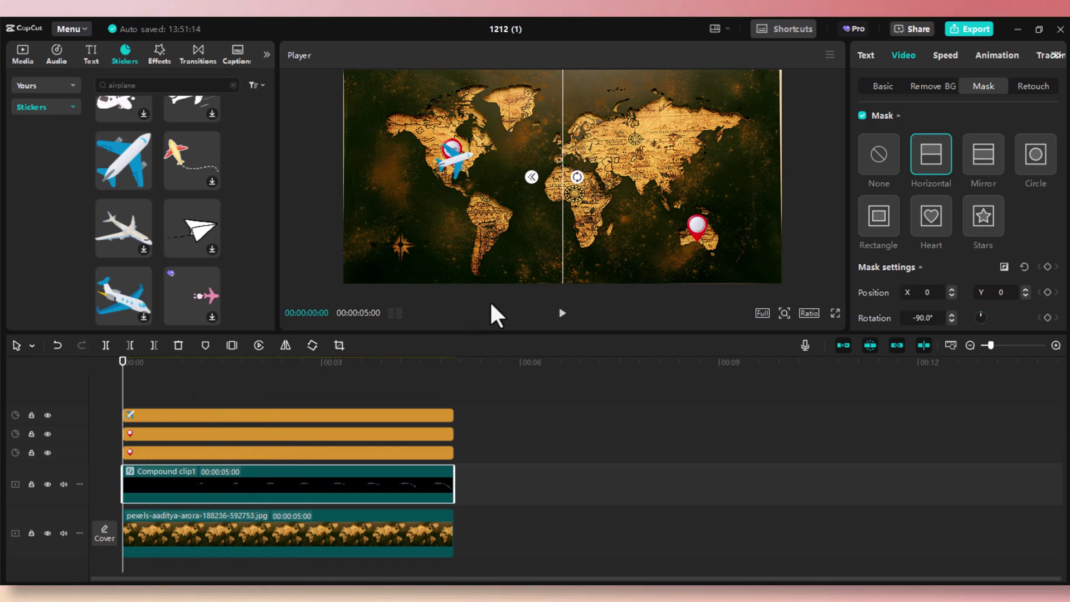
drag(562, 190, 454, 193)
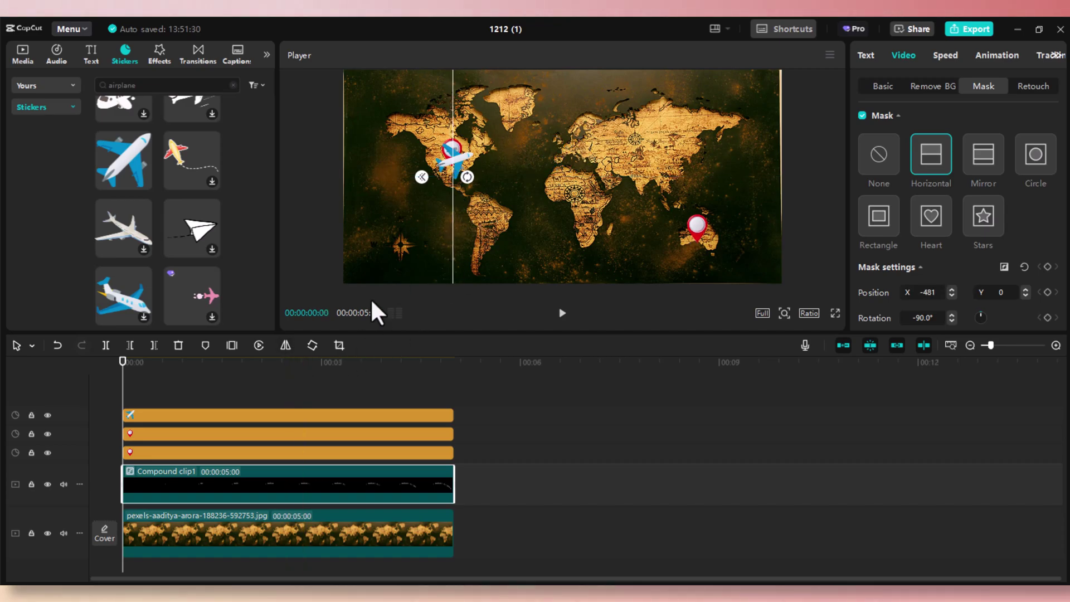
drag(140, 363, 120, 384)
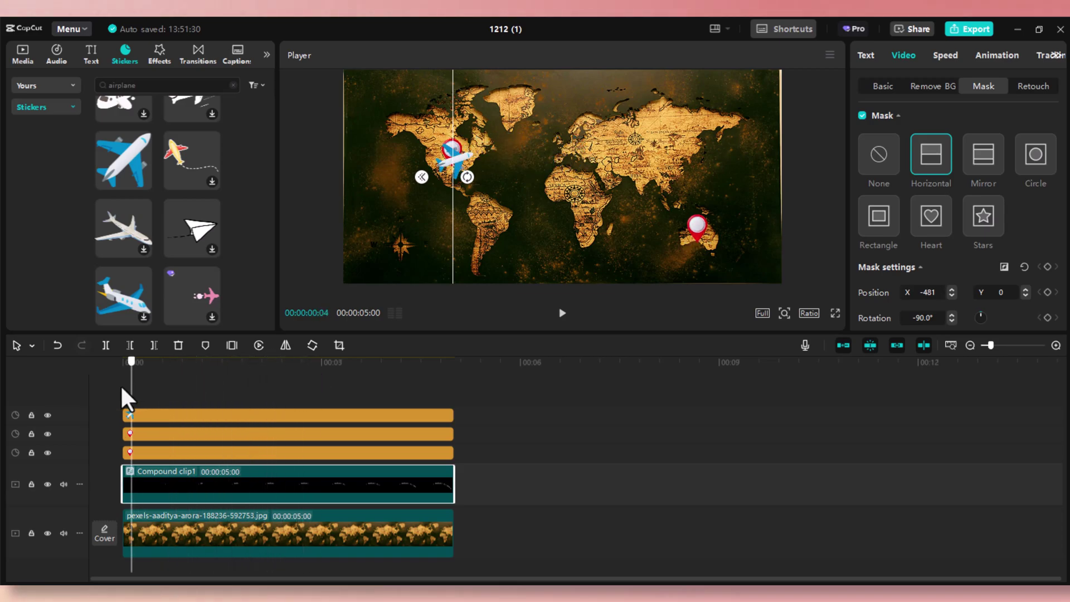
- Keyframe the mask from X -481 at 0 s to X 466, Y -85 at 5 s
click(1048, 267)
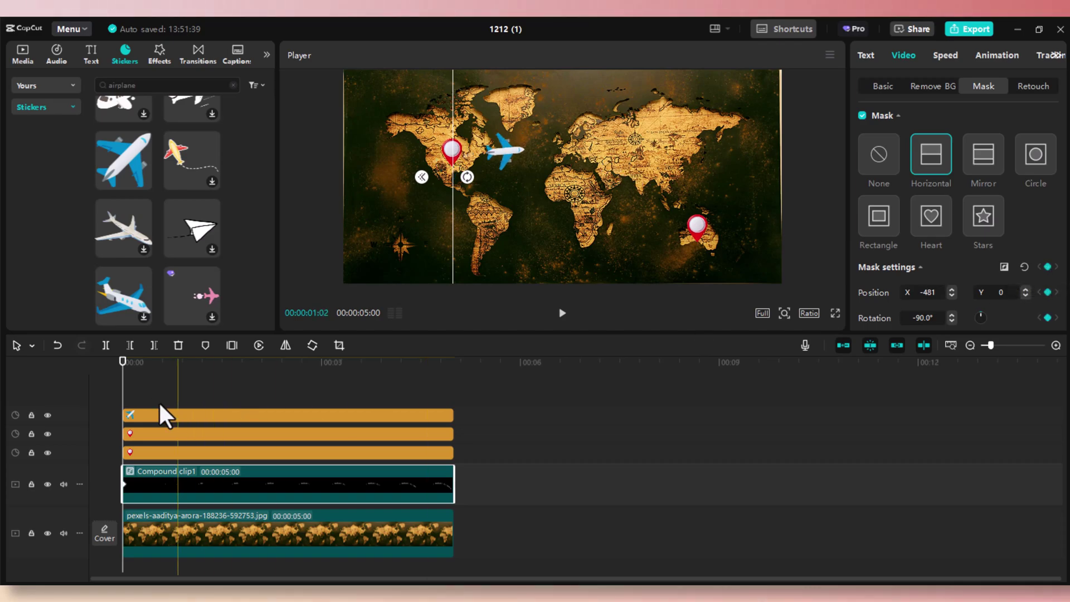
drag(125, 377, 455, 396)
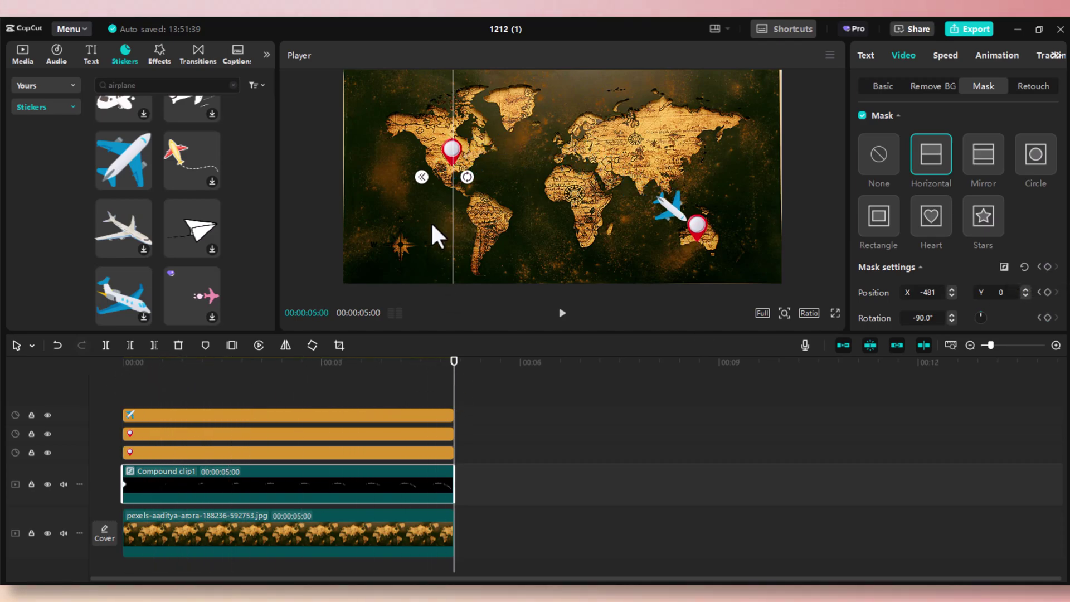
drag(453, 228, 670, 249)
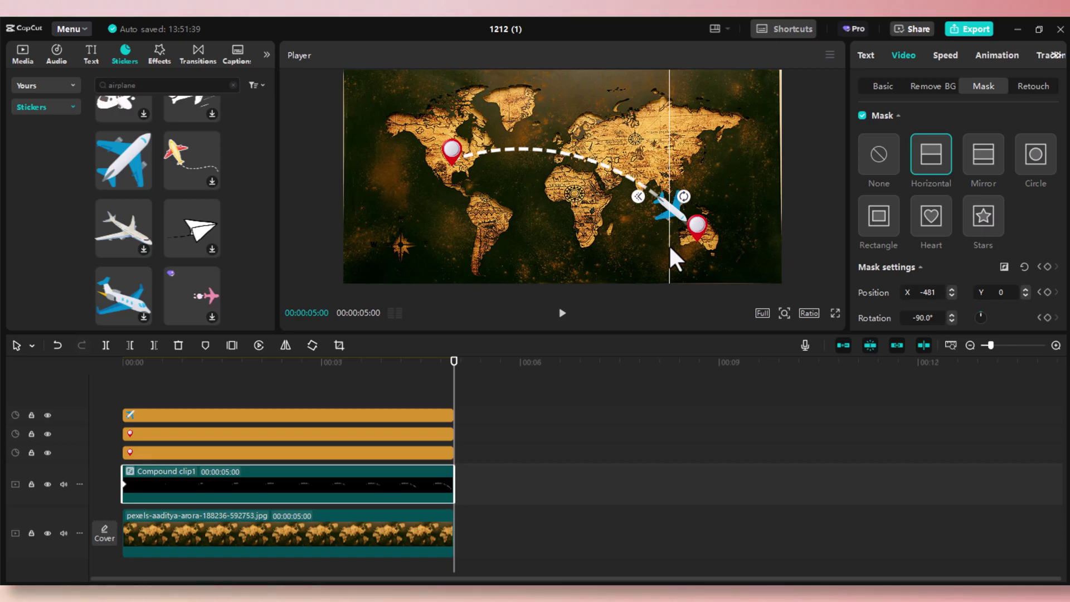
click(399, 359)
drag(358, 364, 118, 373)
- Play back the flight-path reveal, nudging the mask feather slightly
key(space)
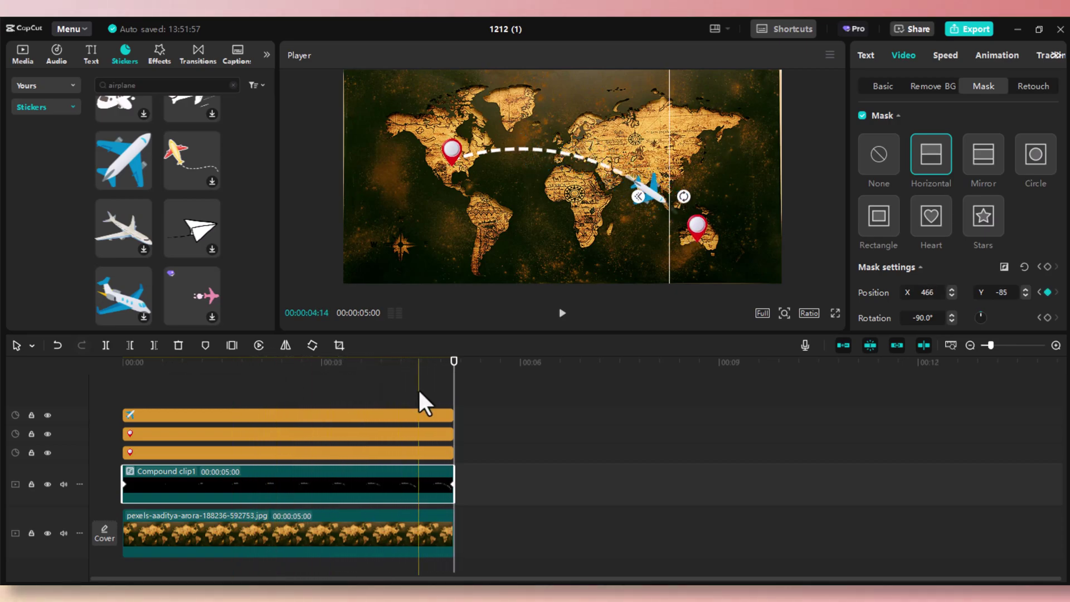
click(122, 367)
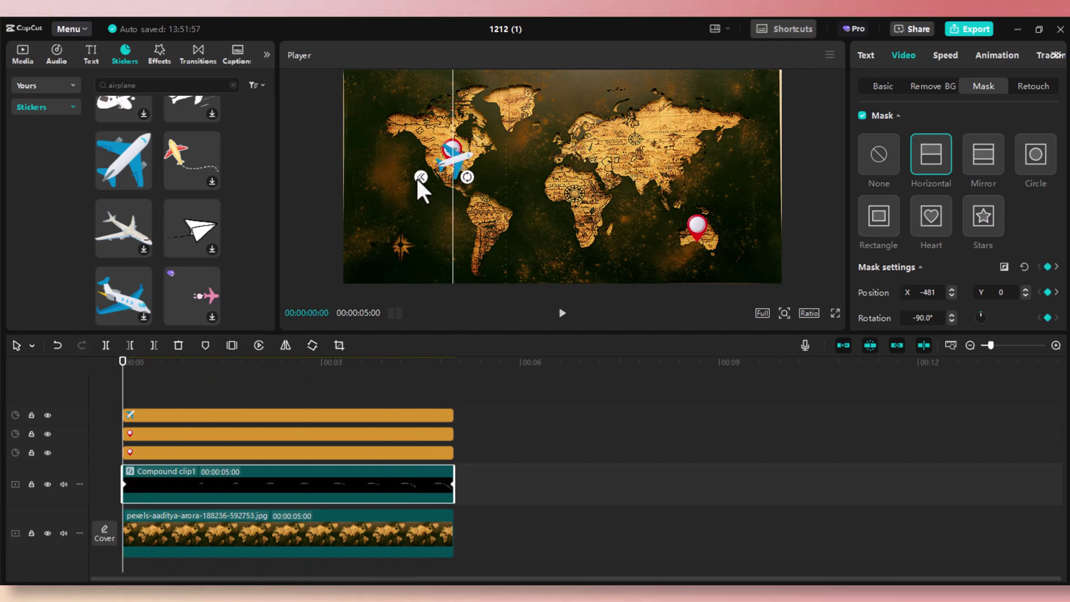
drag(416, 176, 413, 176)
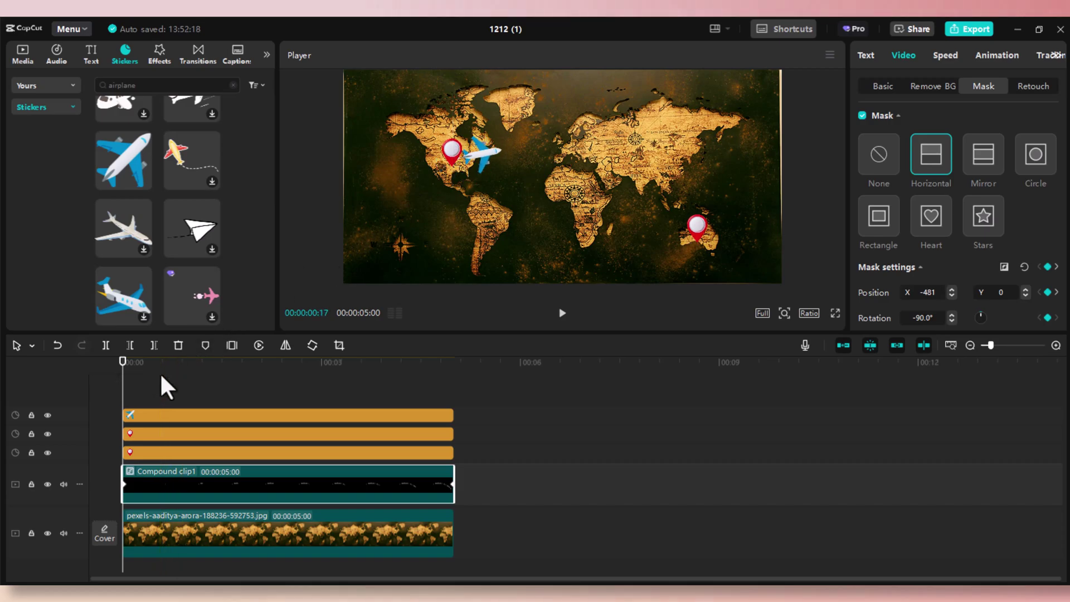
key(space)
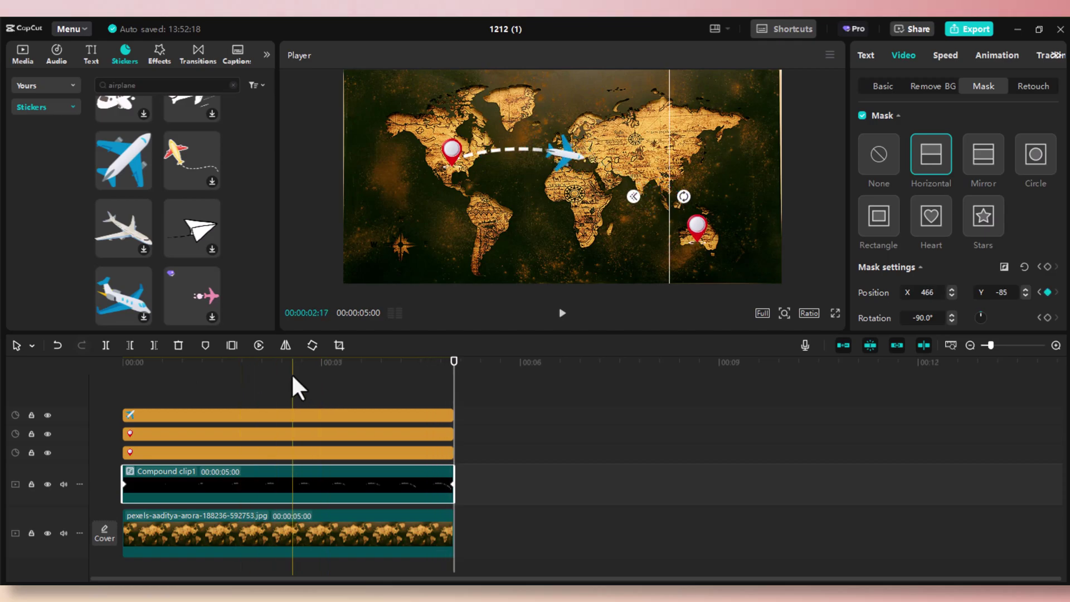
drag(290, 359, 477, 399)
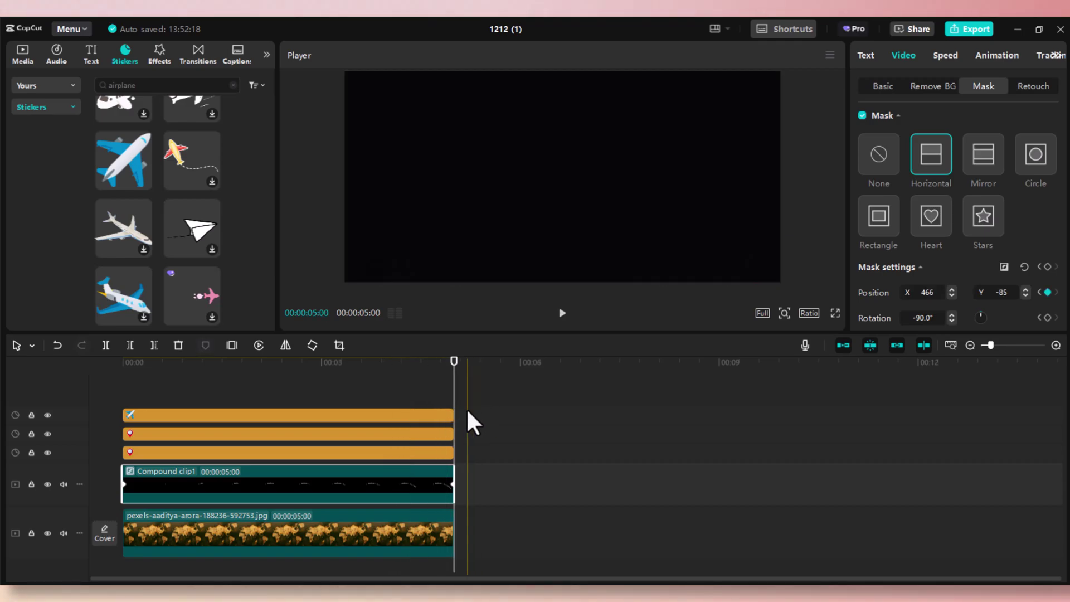